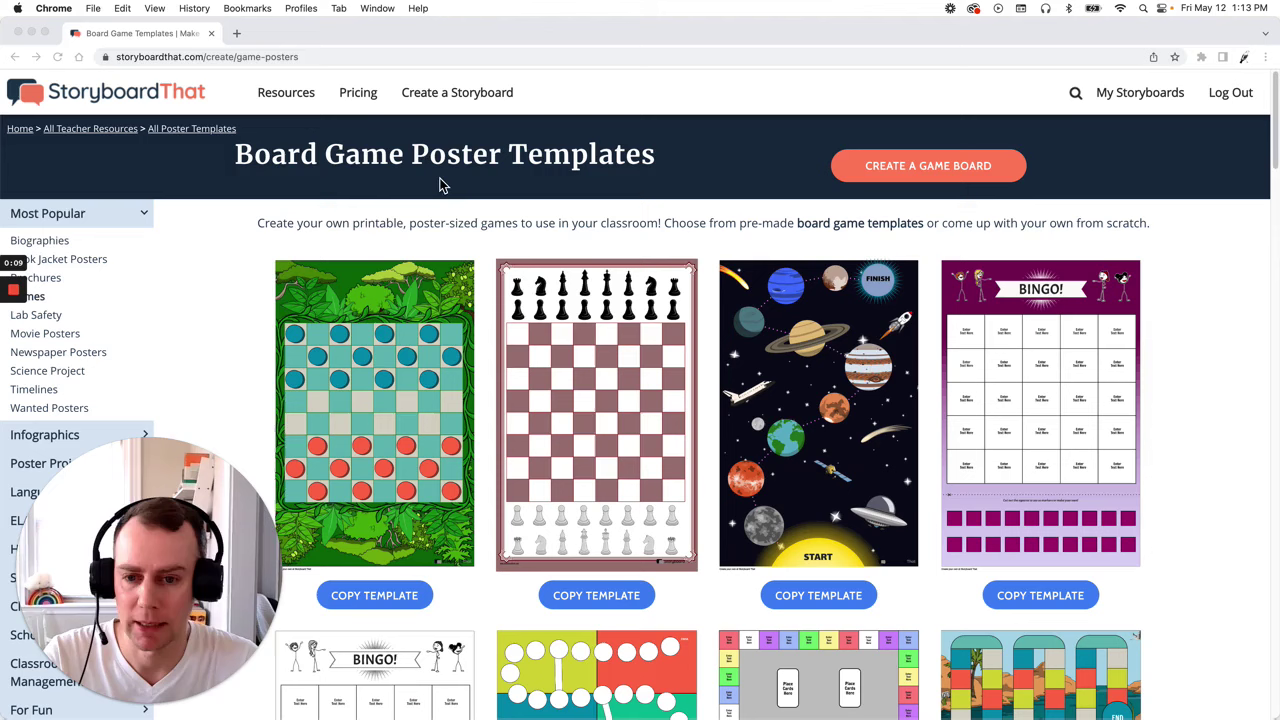
# Copy the bingo board game poster template into the Storyboard That creator
pyautogui.scroll(-2, 574, 381)
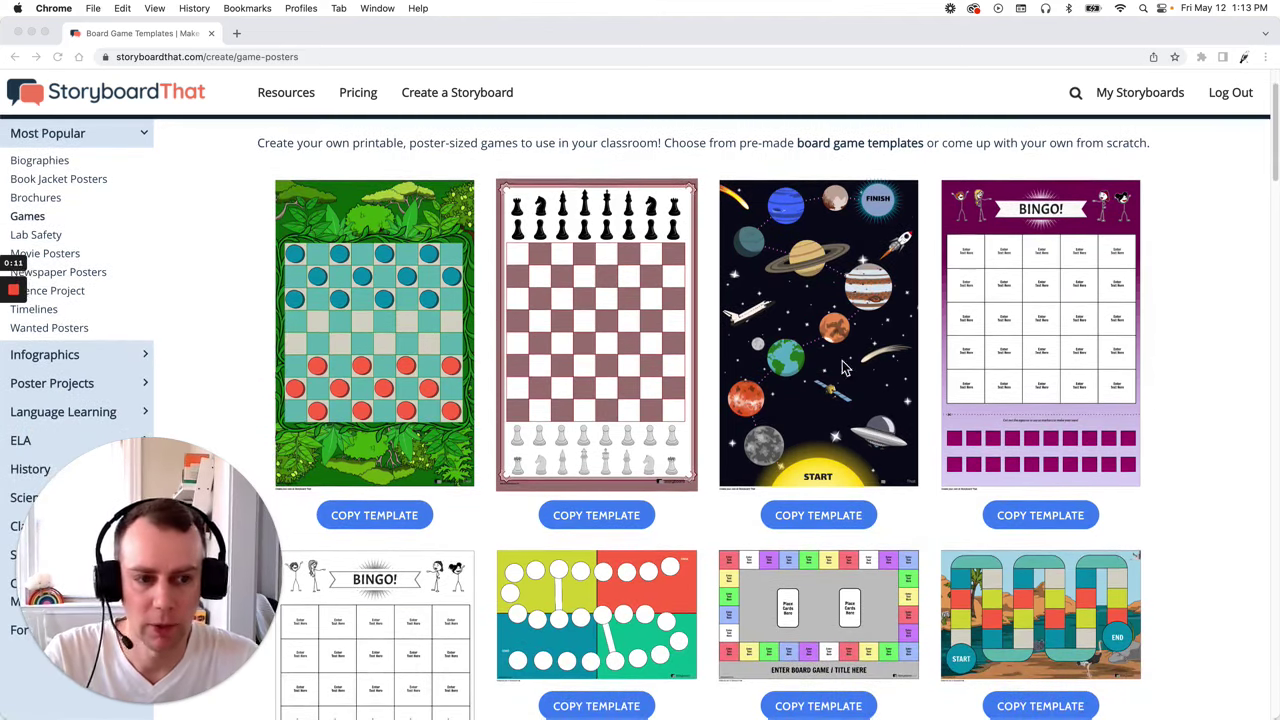
pyautogui.click(1037, 525)
# Title the copied bingo storyboard 'Bingo 1' and open it in the editor
pyautogui.click(1083, 526)
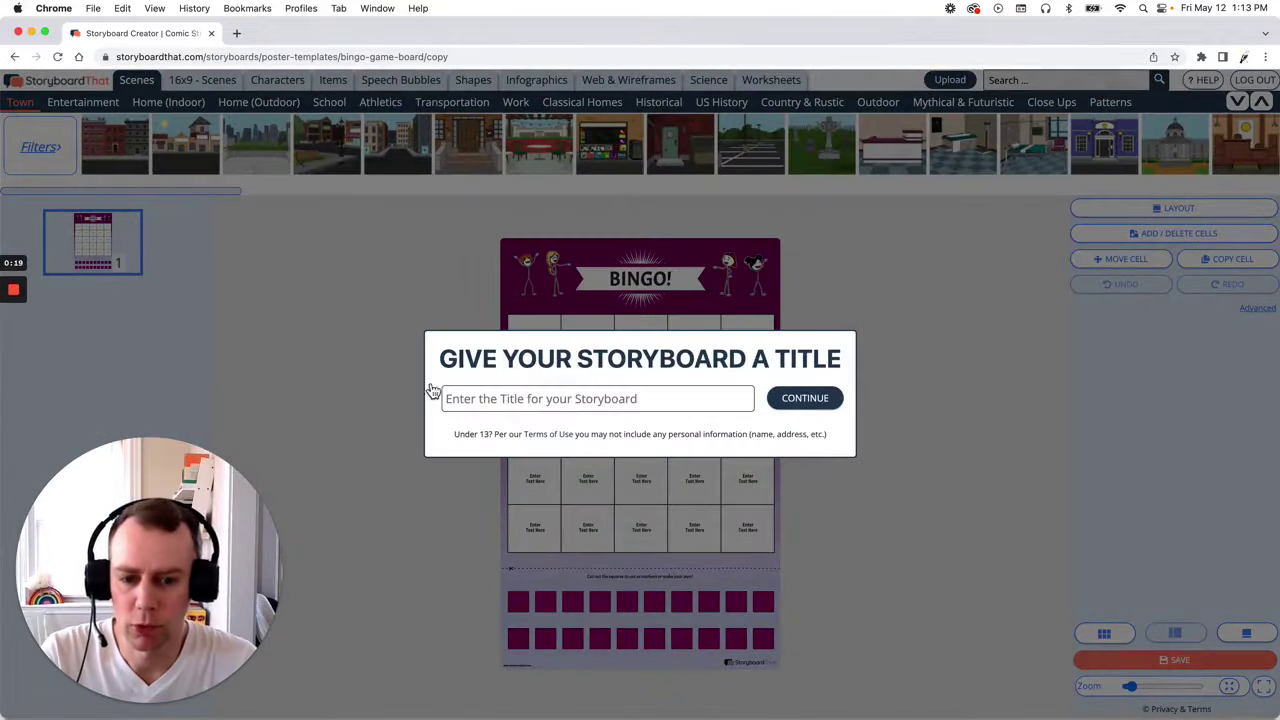
pyautogui.click(609, 399)
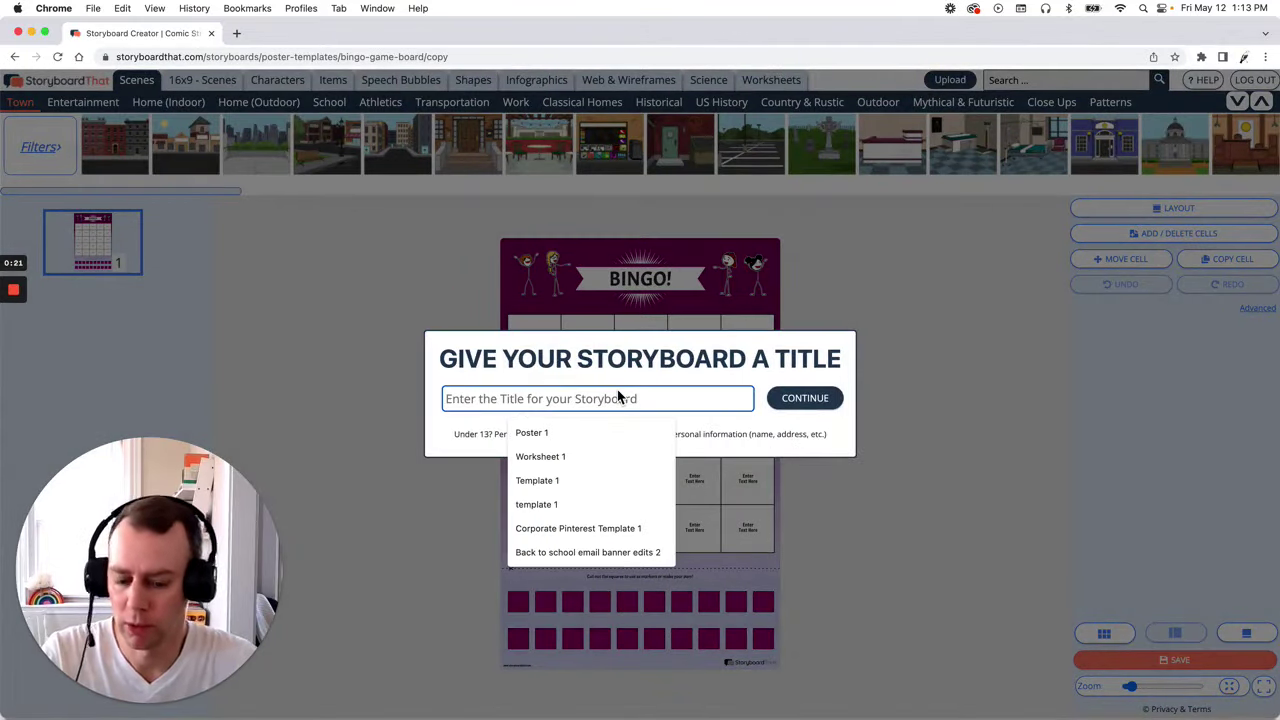
pyautogui.write('Bing')
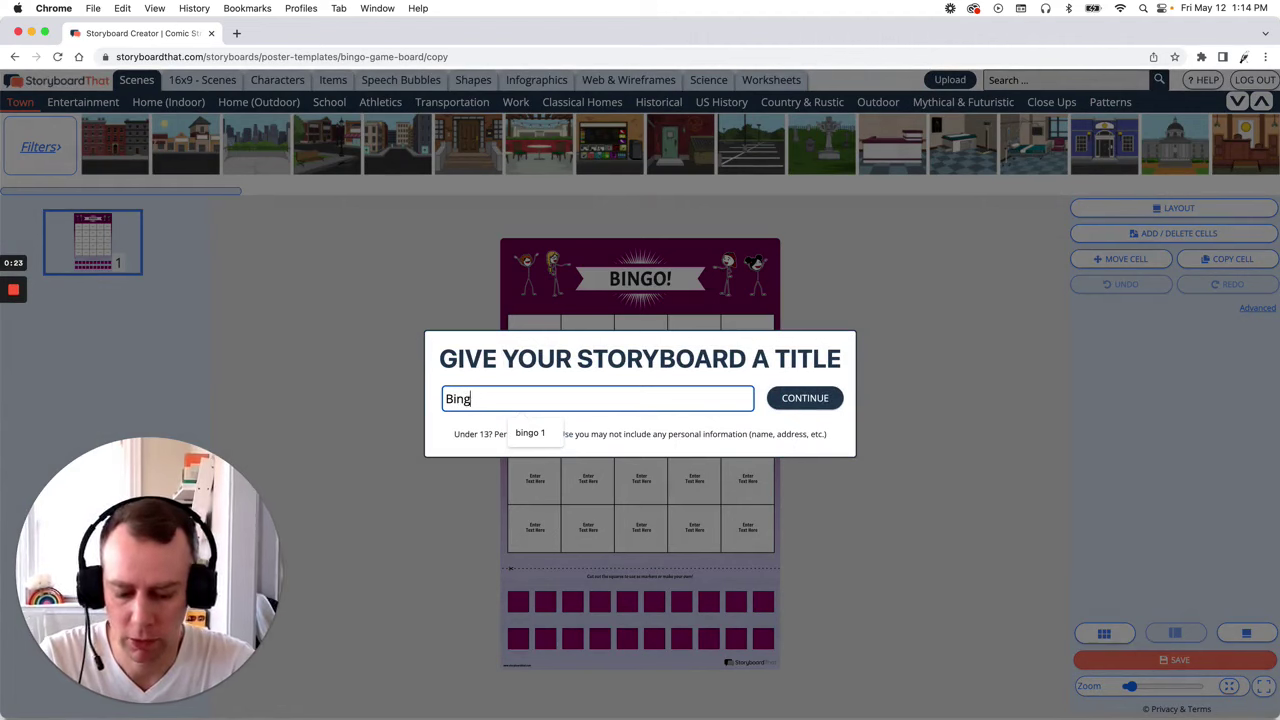
pyautogui.write('o 1')
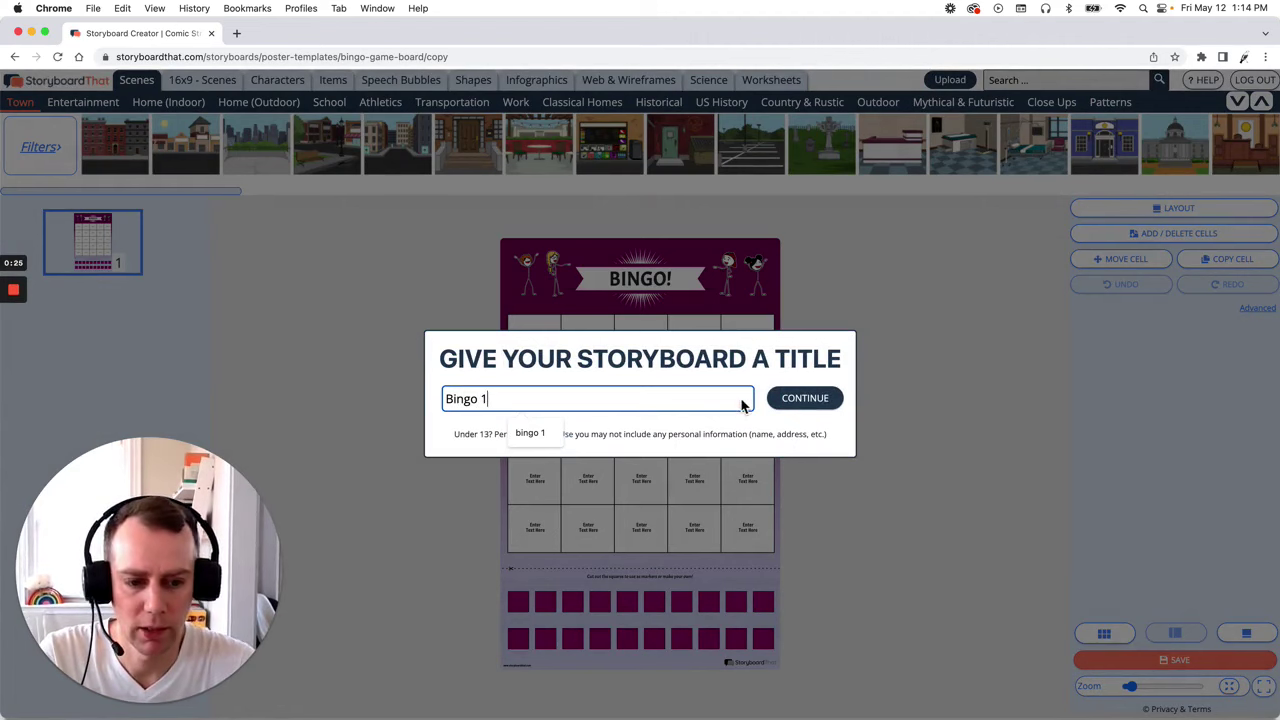
pyautogui.click(806, 400)
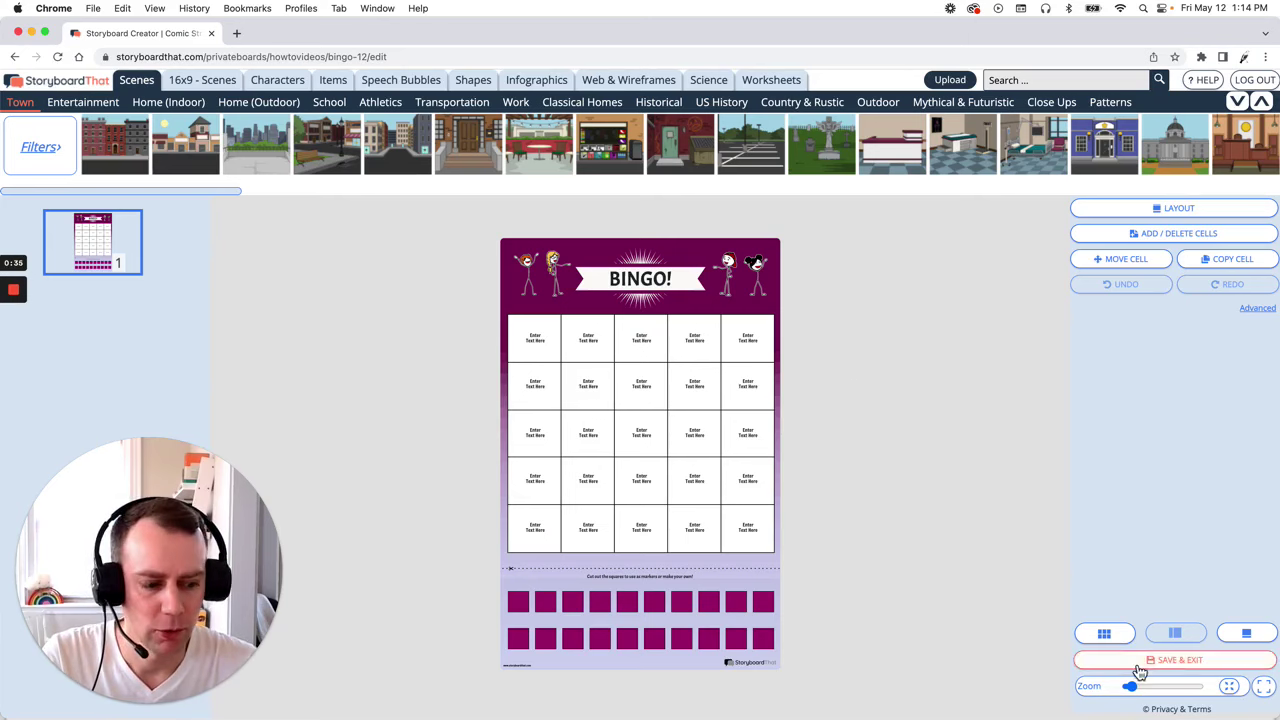
# Zoom in and delete all four stick figures flanking the BINGO! banner
pyautogui.moveTo(1135, 692); pyautogui.dragTo(1142, 692)
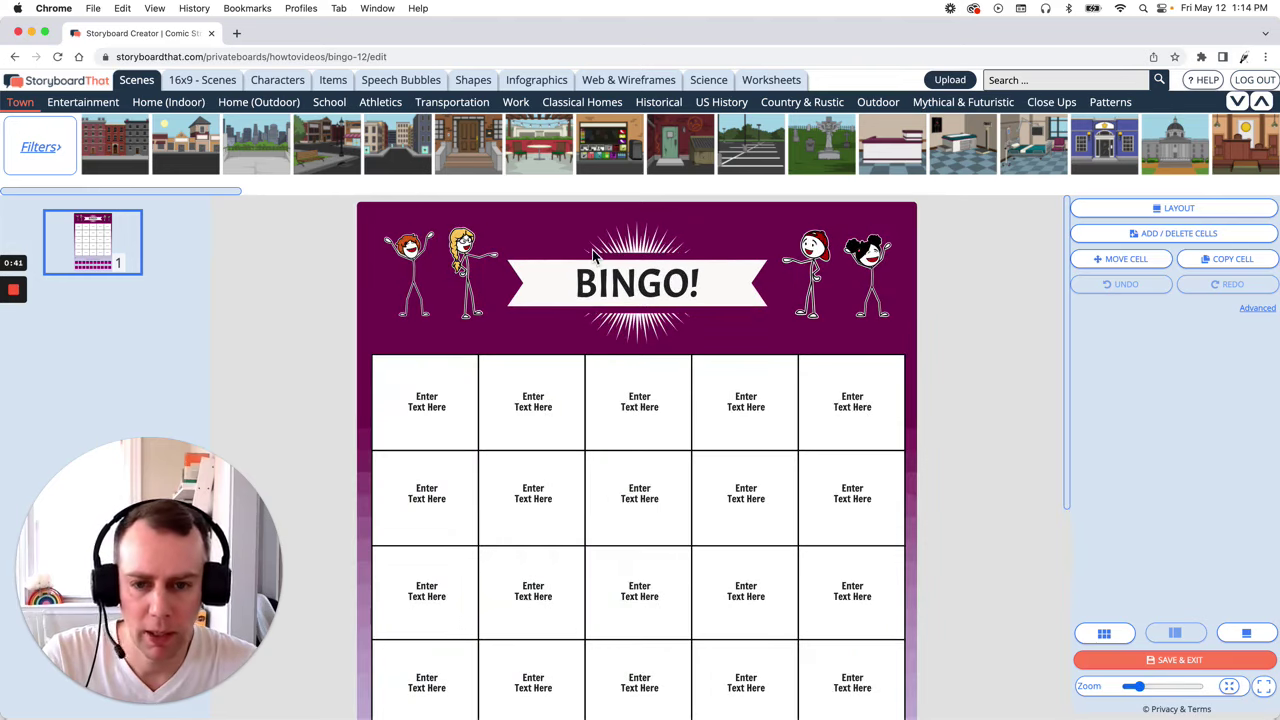
pyautogui.click(410, 254)
pyautogui.keyDown('shift'); pyautogui.click(468, 256); pyautogui.keyUp('shift')
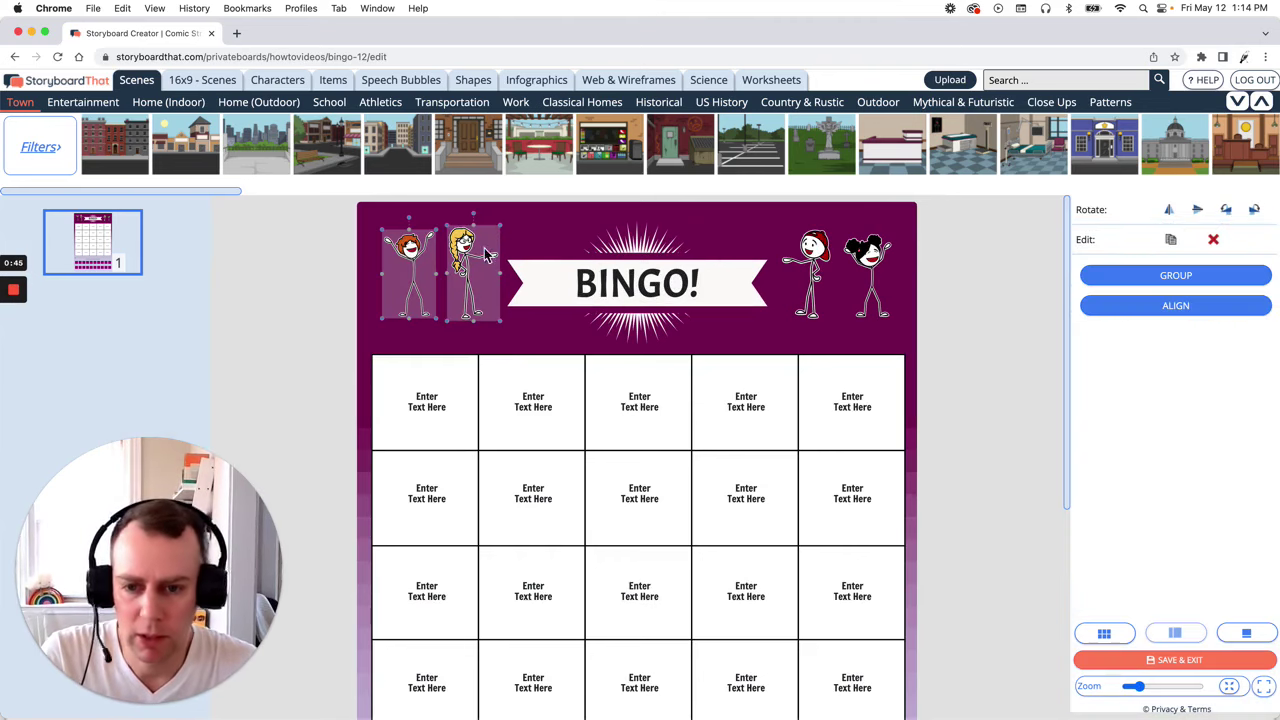
pyautogui.keyDown('shift'); pyautogui.click(815, 252); pyautogui.keyUp('shift')
pyautogui.keyDown('shift'); pyautogui.click(875, 256); pyautogui.keyUp('shift')
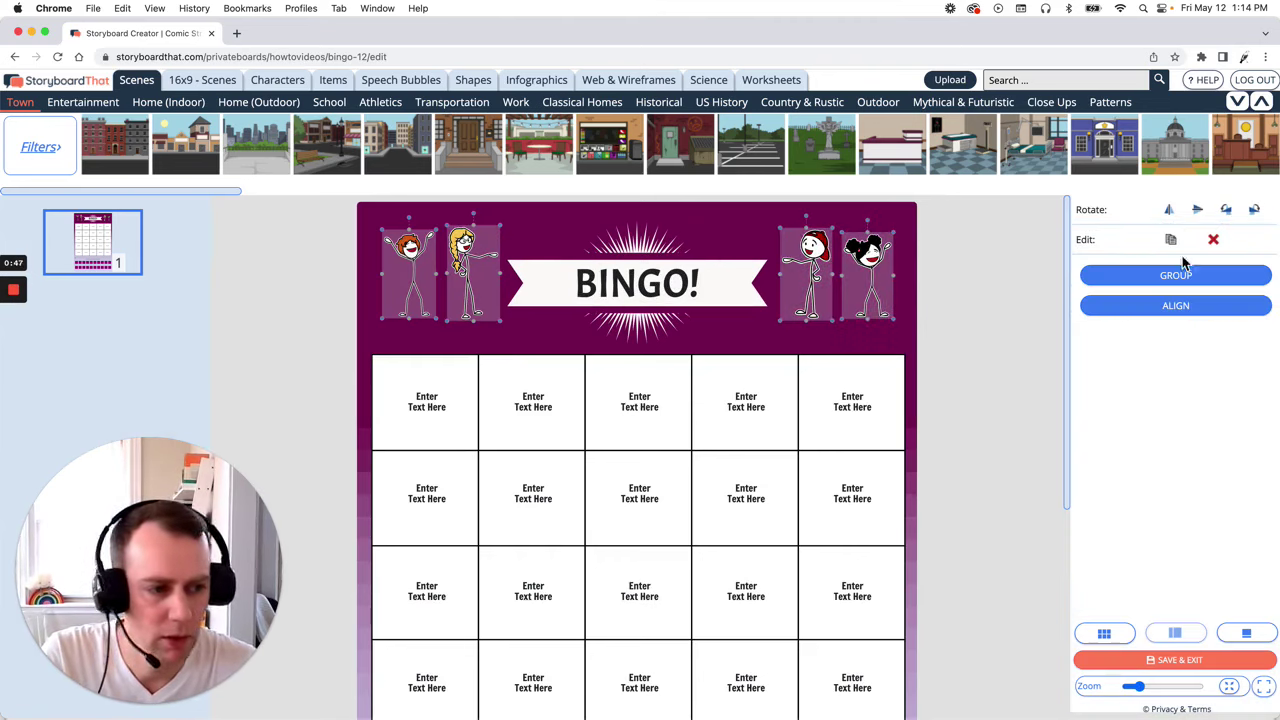
pyautogui.click(1214, 243)
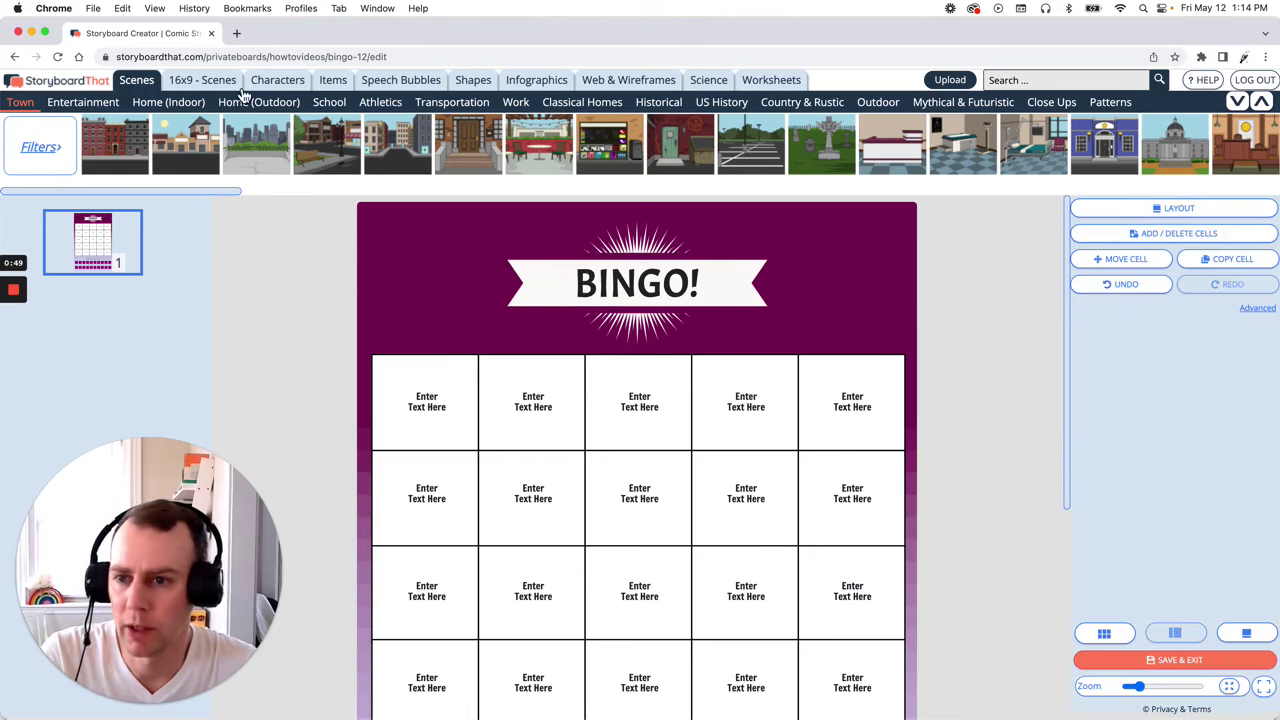
# Place the first kid from Characters > Kids to the left of the BINGO banner
pyautogui.click(272, 81)
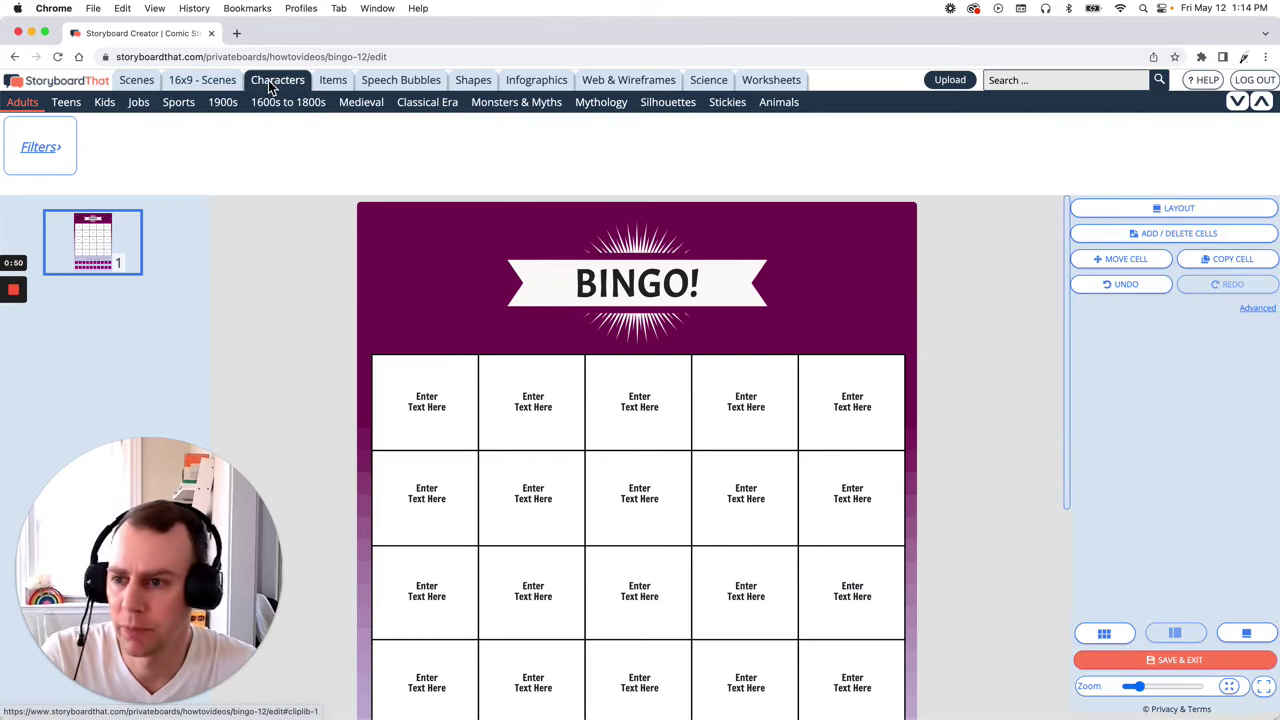
pyautogui.click(105, 103)
pyautogui.moveTo(116, 134)
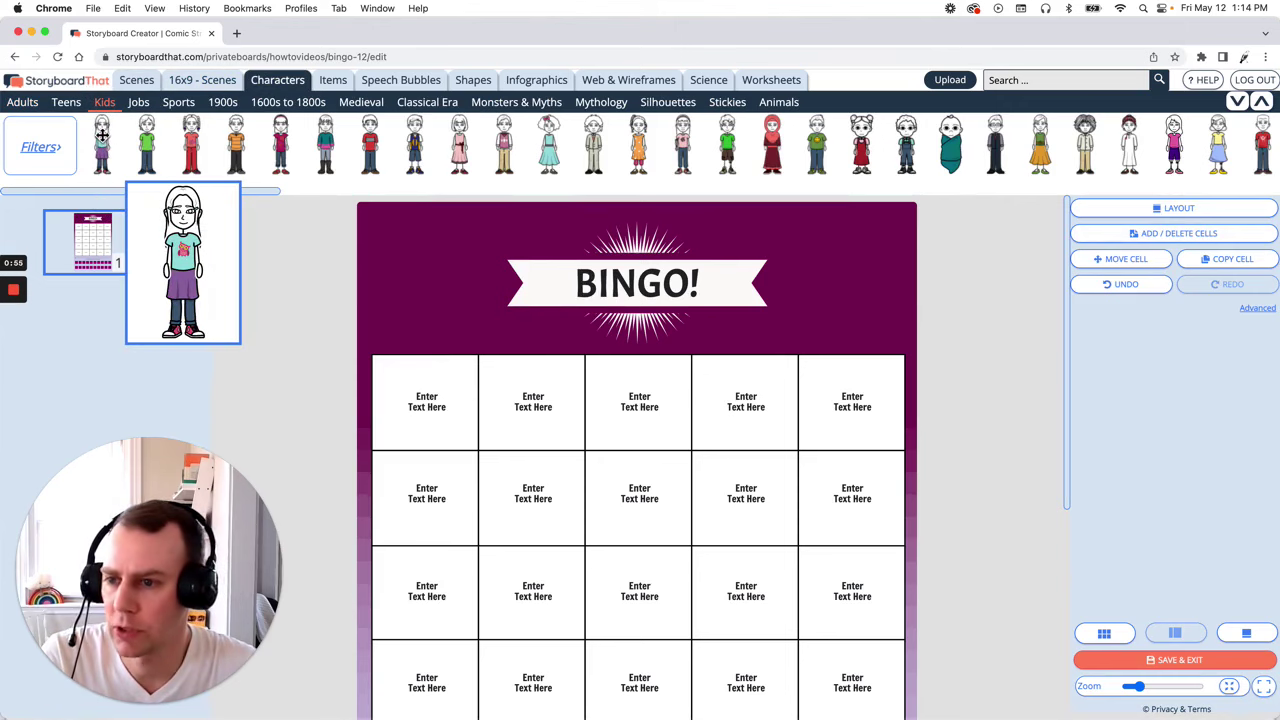
pyautogui.moveTo(102, 134); pyautogui.dragTo(450, 300)
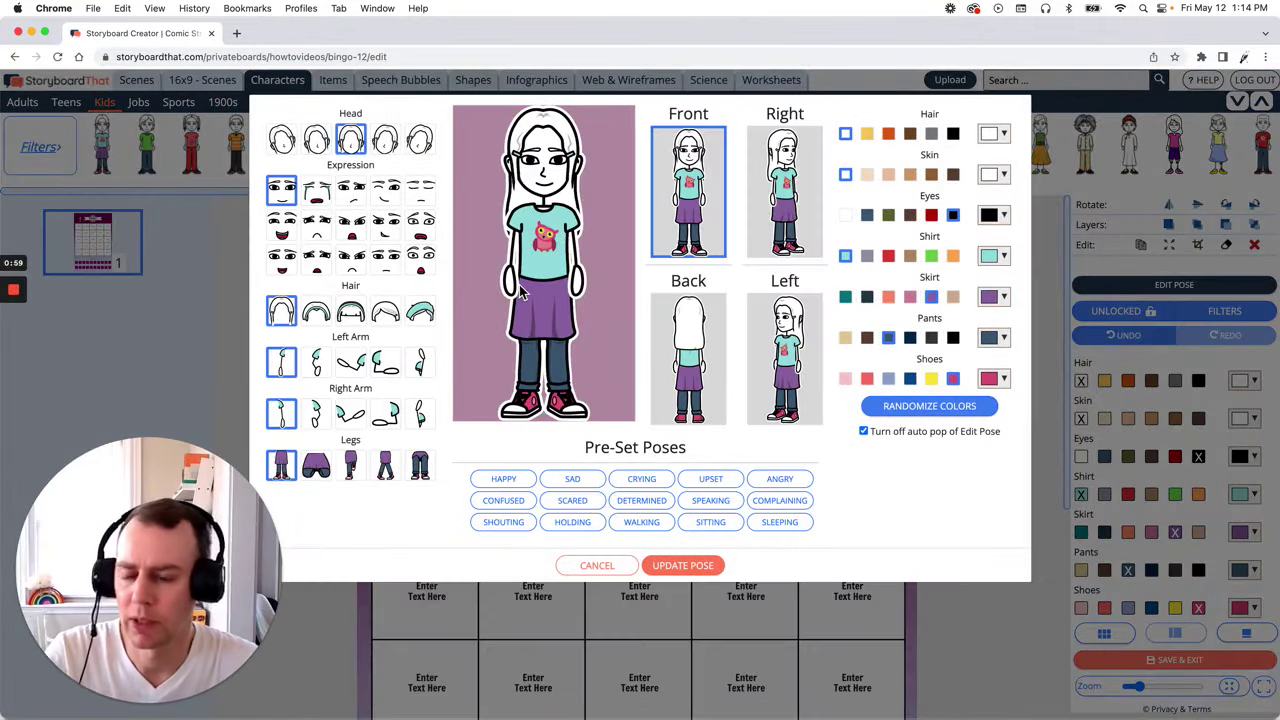
# Pose the kid smiling and side-facing with bent arms, tan skin and black hair
pyautogui.click(285, 265)
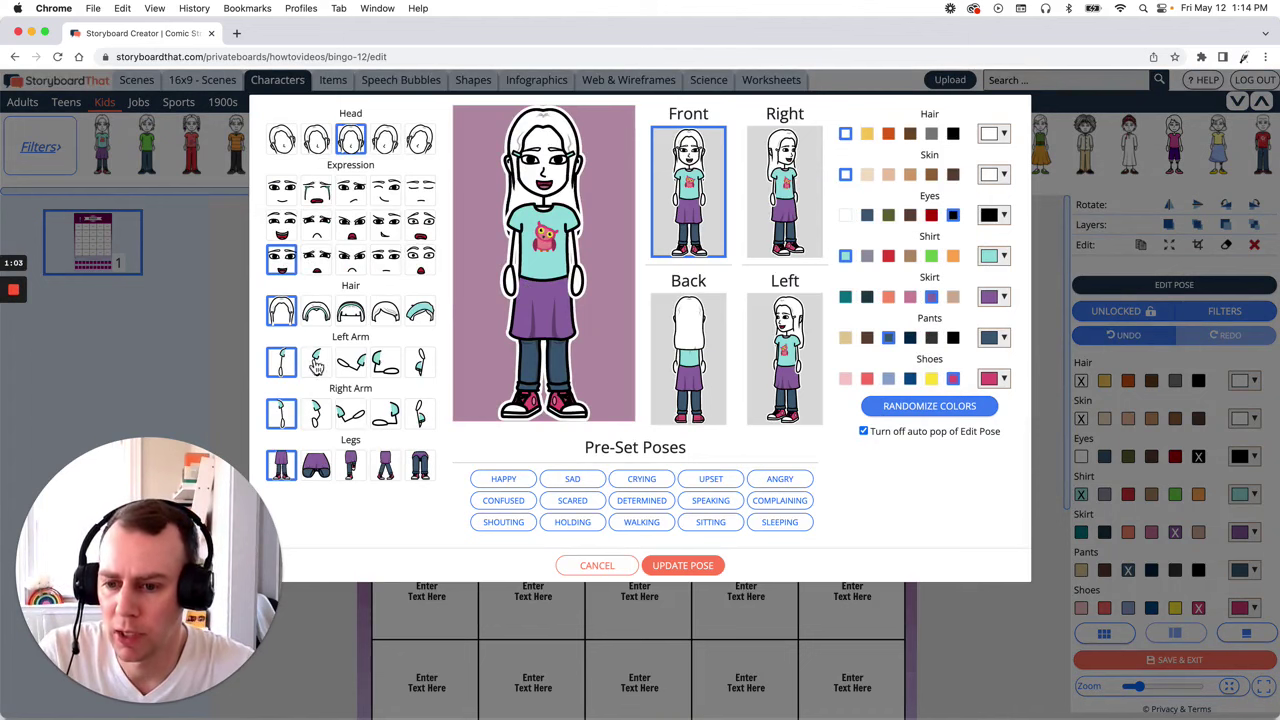
pyautogui.click(316, 366)
pyautogui.click(316, 414)
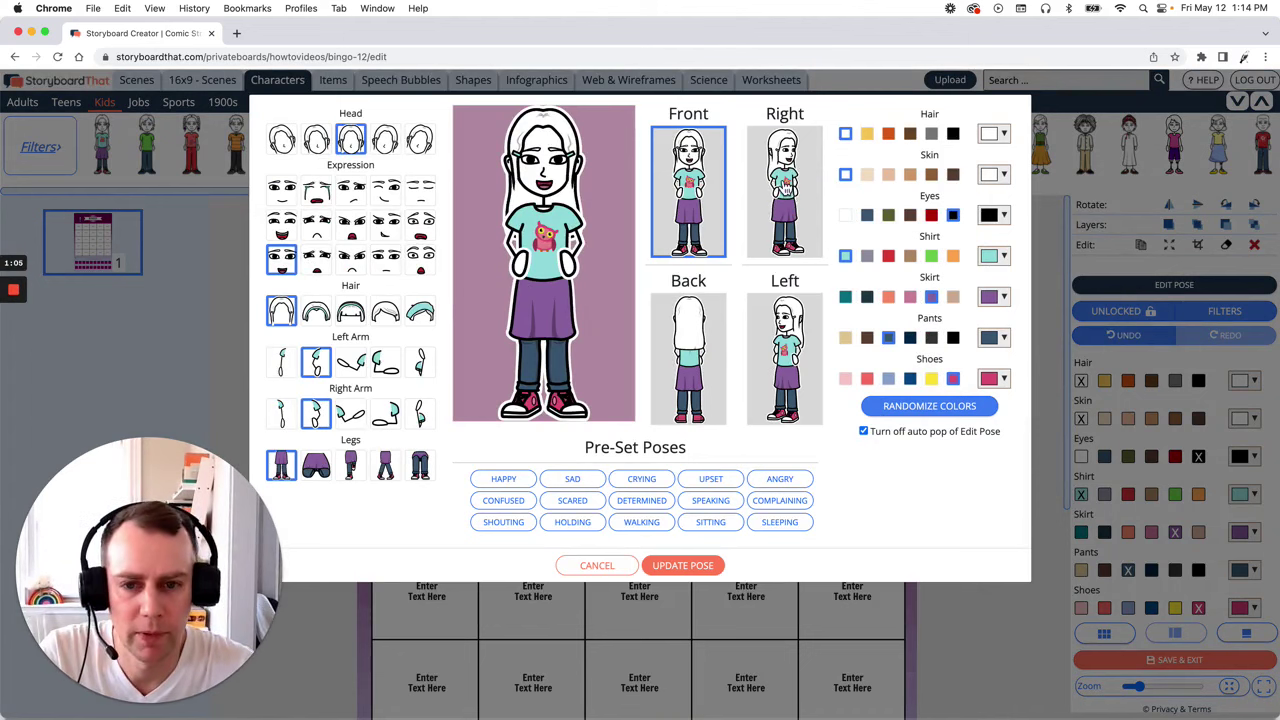
pyautogui.click(785, 188)
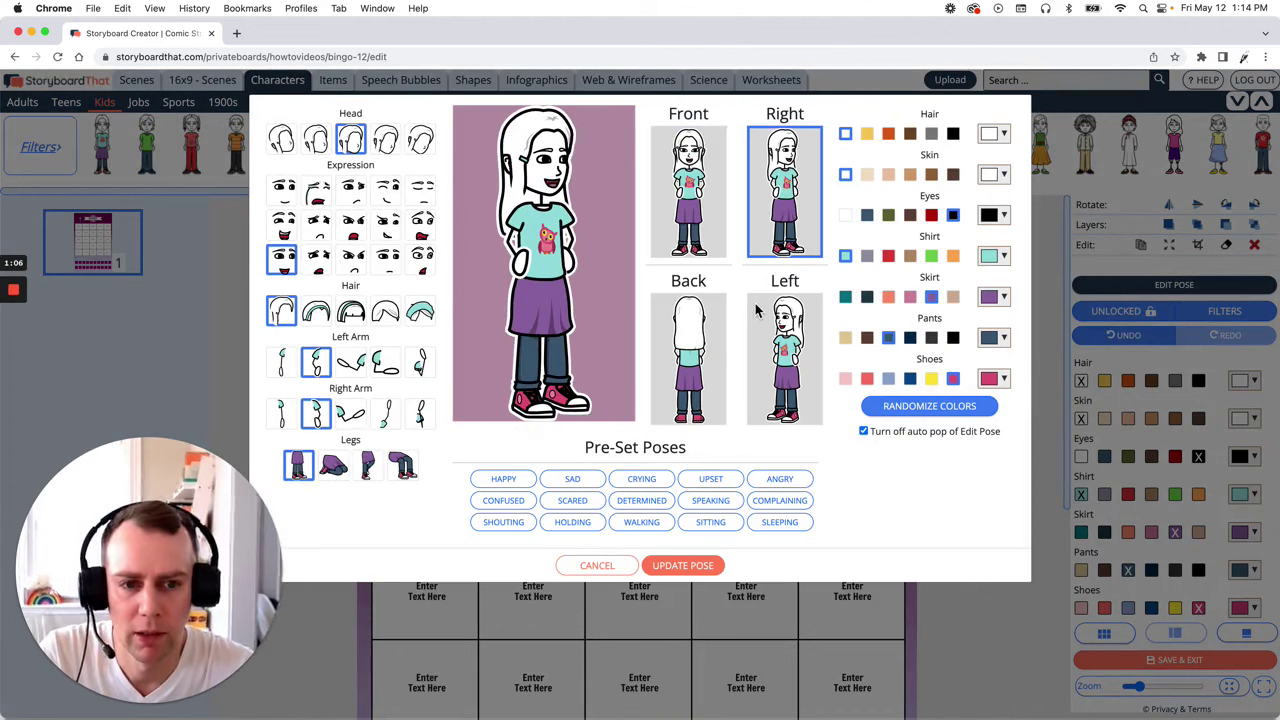
pyautogui.click(910, 175)
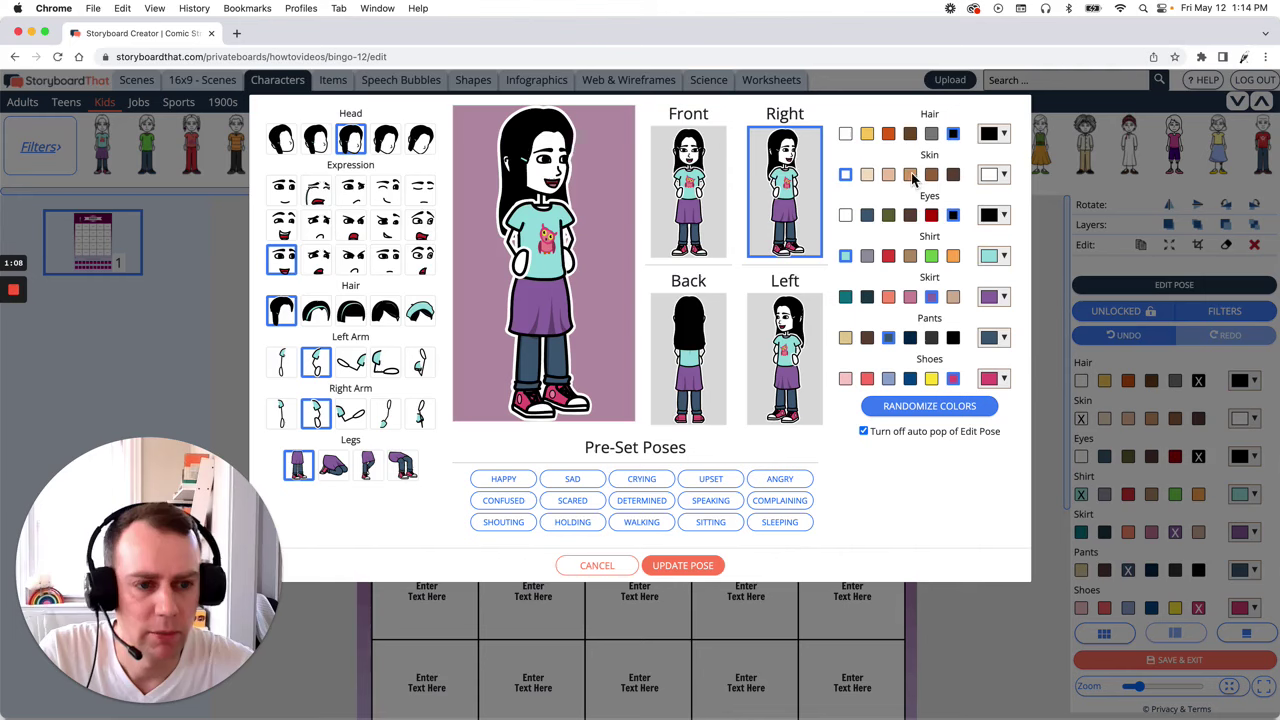
pyautogui.click(698, 568)
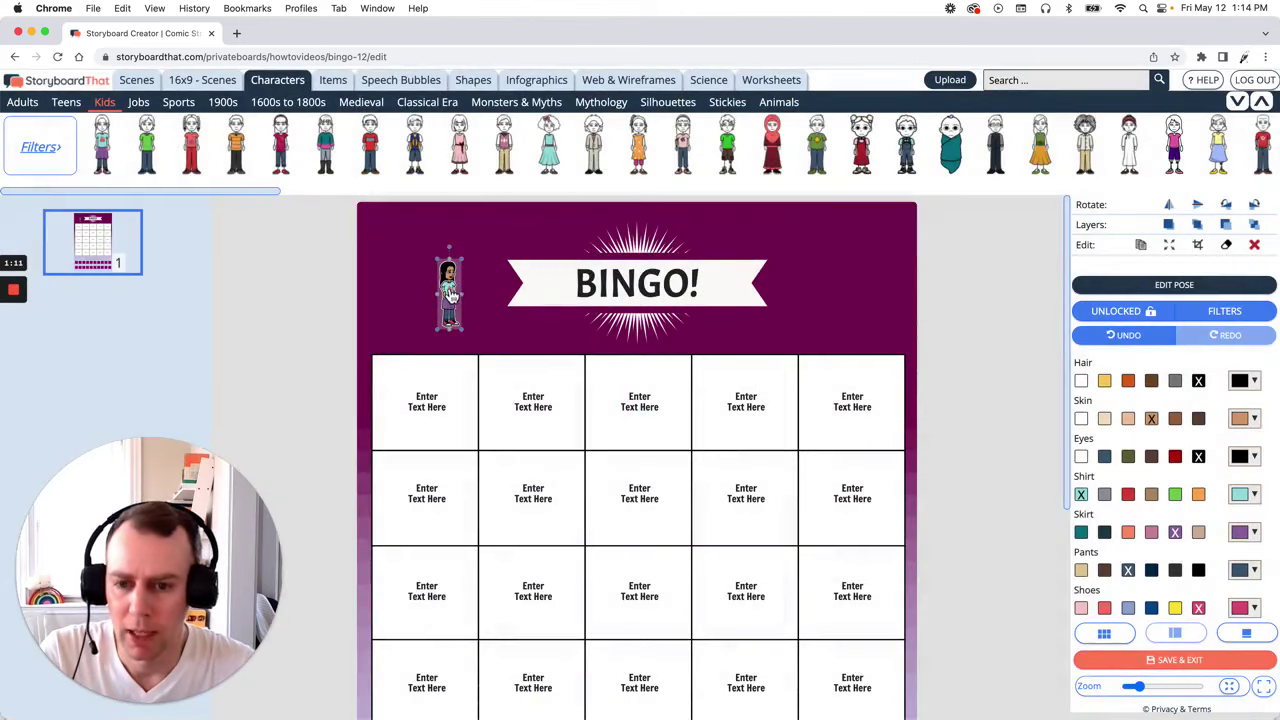
# Enlarge the girl and add the green-shirt kid at the poster's top right
pyautogui.moveTo(449, 295); pyautogui.dragTo(431, 242)
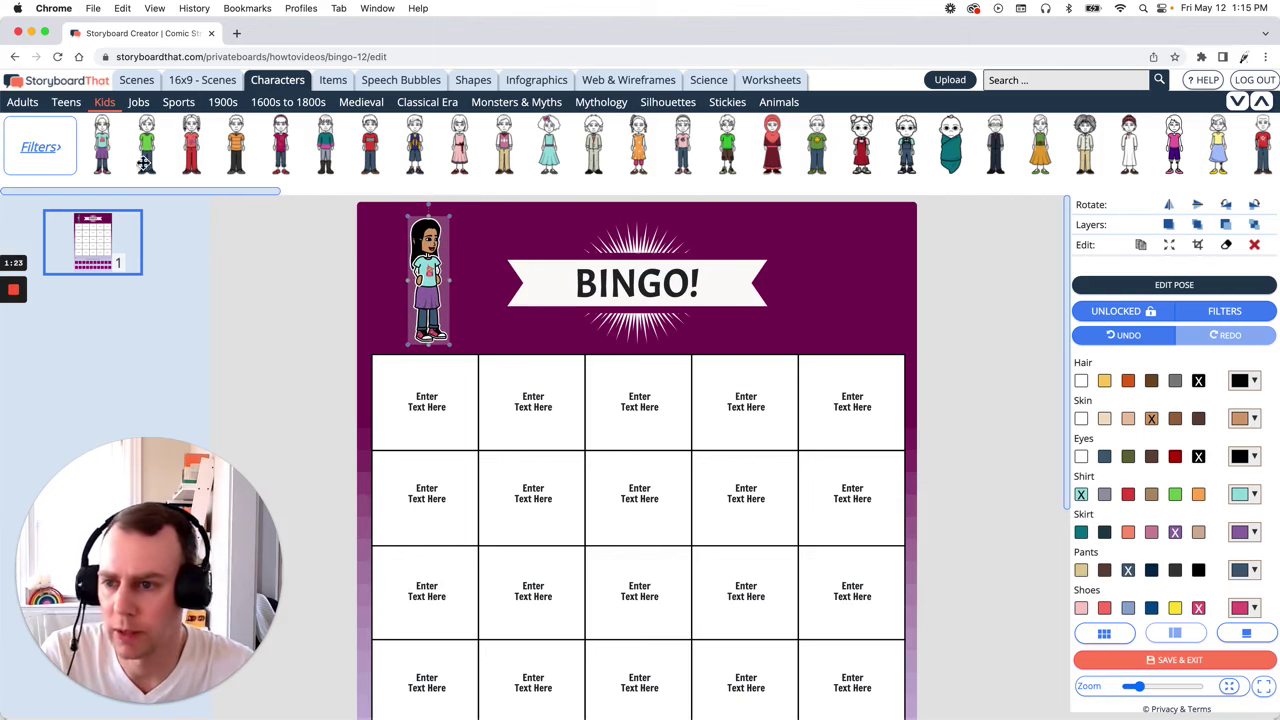
pyautogui.moveTo(145, 160); pyautogui.dragTo(860, 286)
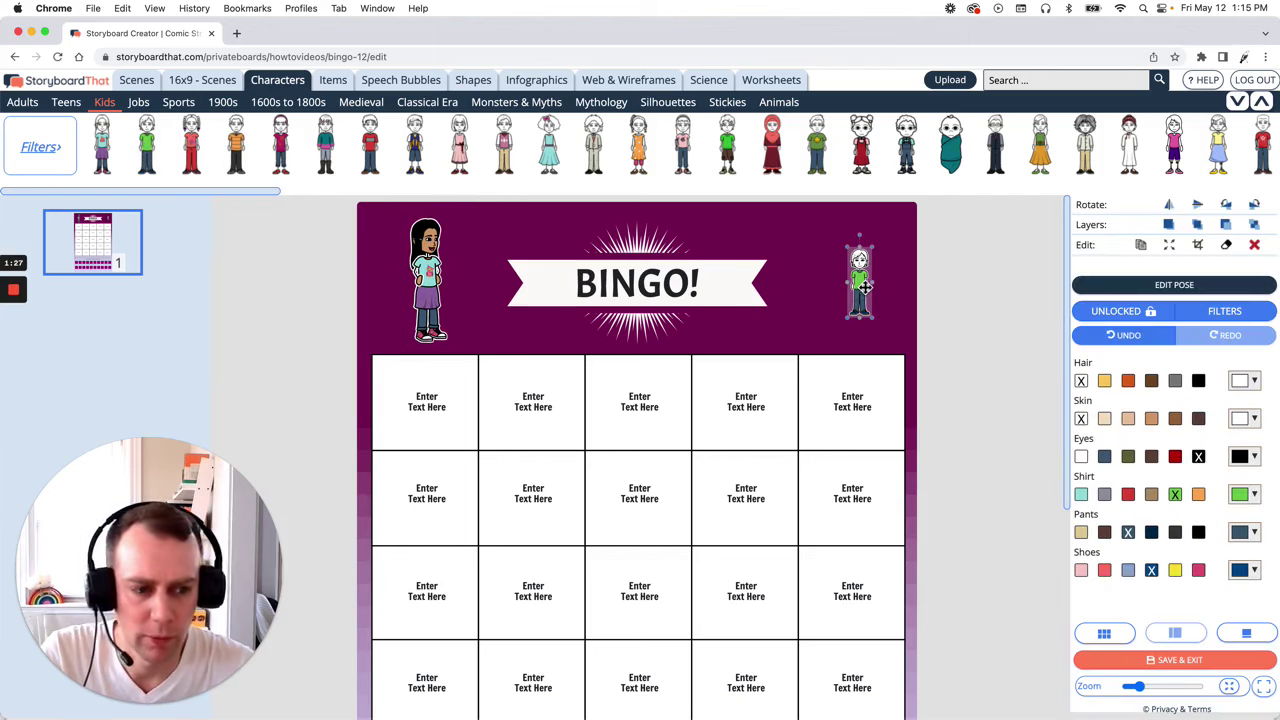
# Pose the new kid facing left and smiling, with outstretched arms, blond hair and light skin
pyautogui.click(1126, 287)
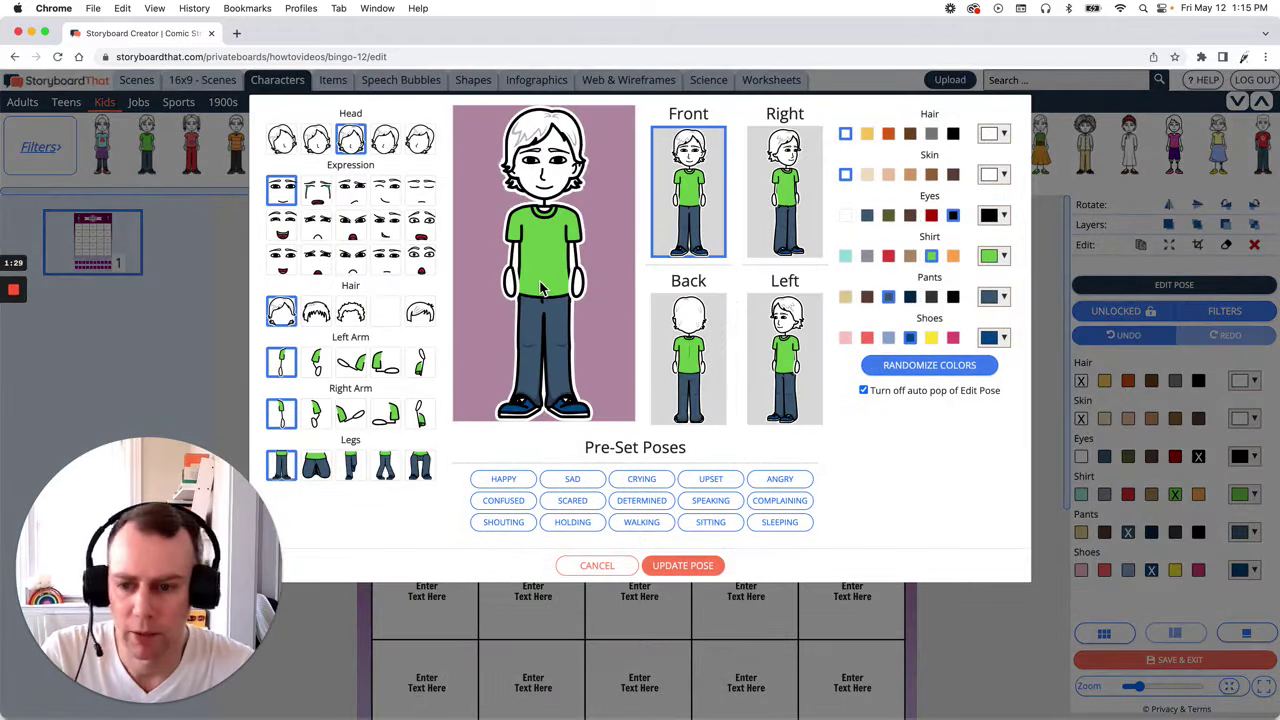
pyautogui.click(770, 345)
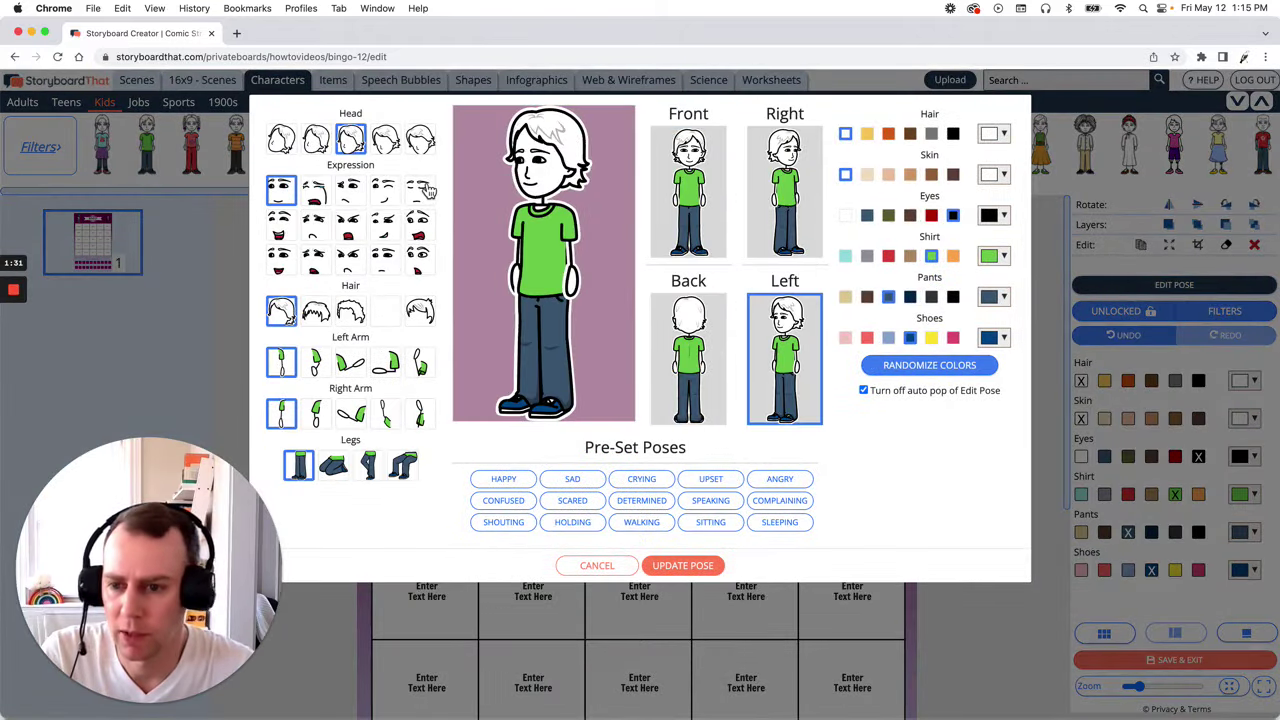
pyautogui.click(288, 262)
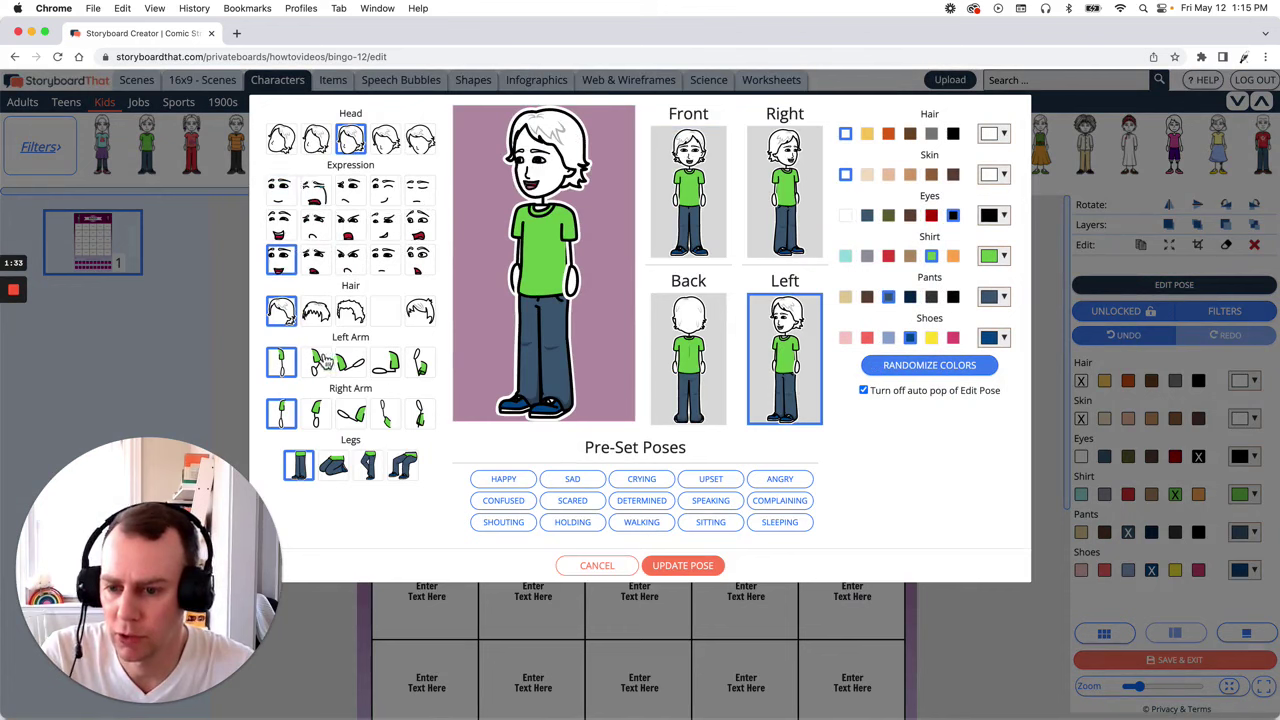
pyautogui.click(349, 365)
pyautogui.click(350, 412)
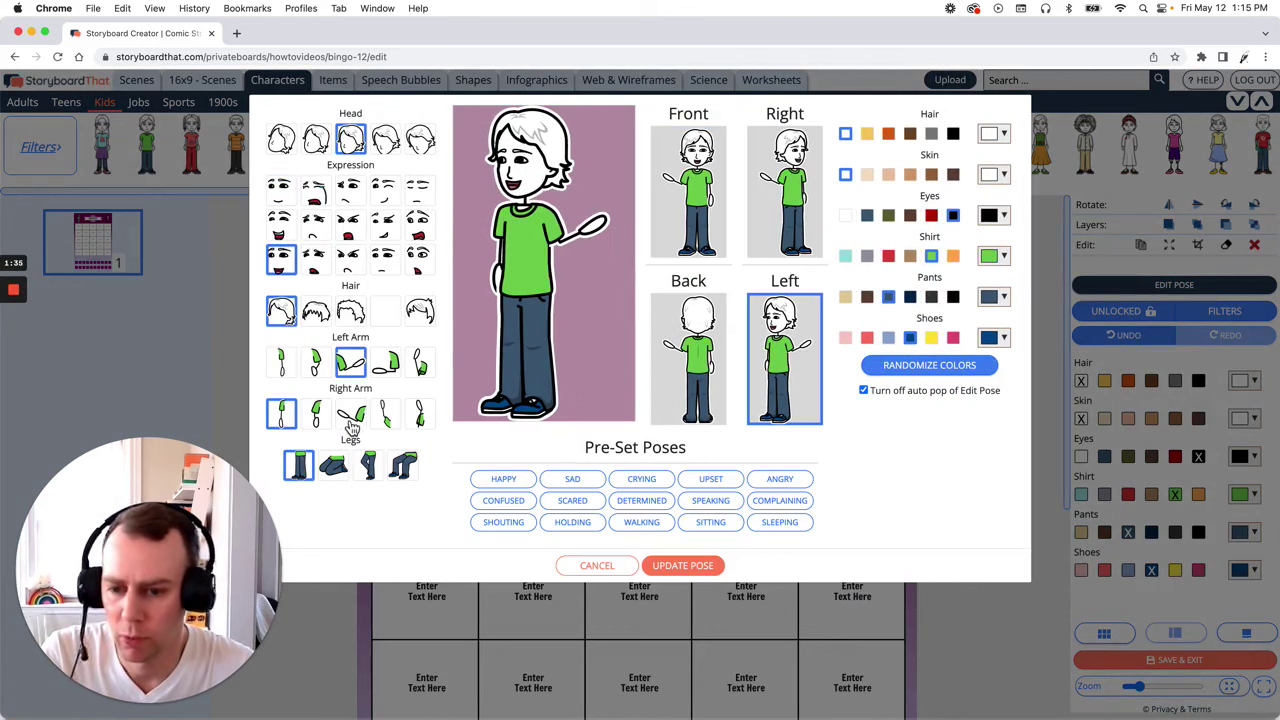
pyautogui.click(867, 177)
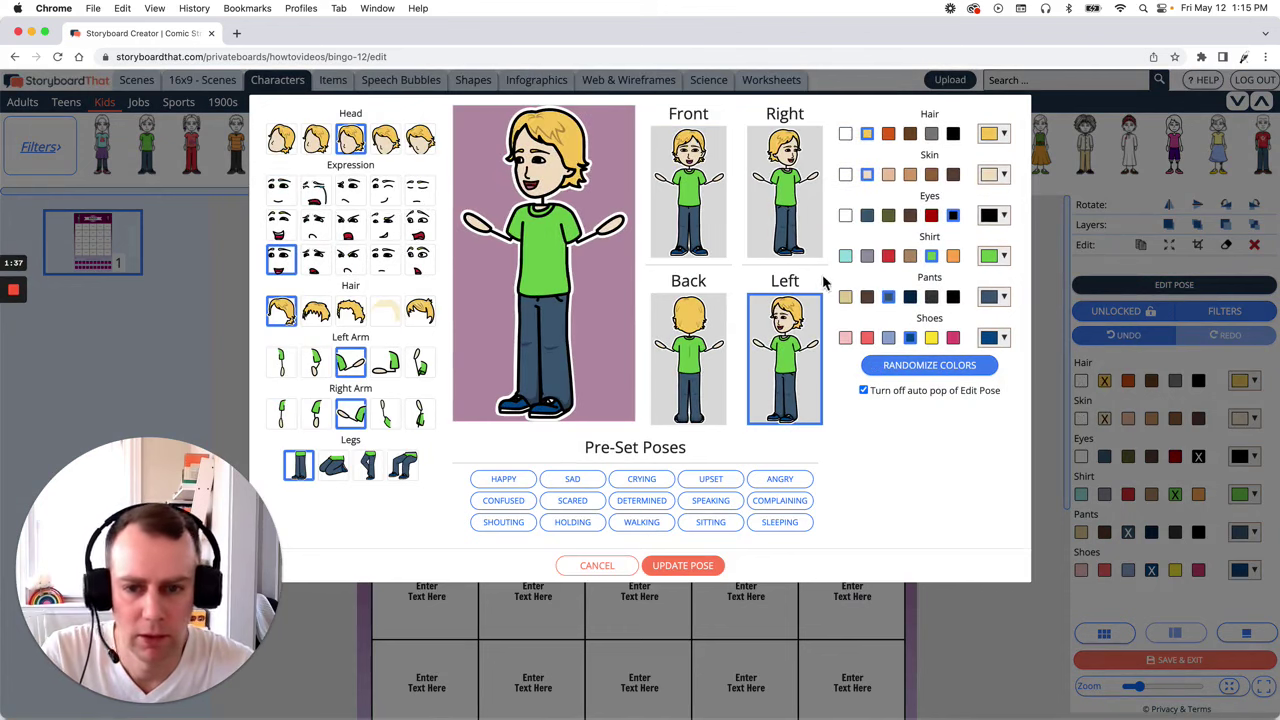
pyautogui.click(684, 566)
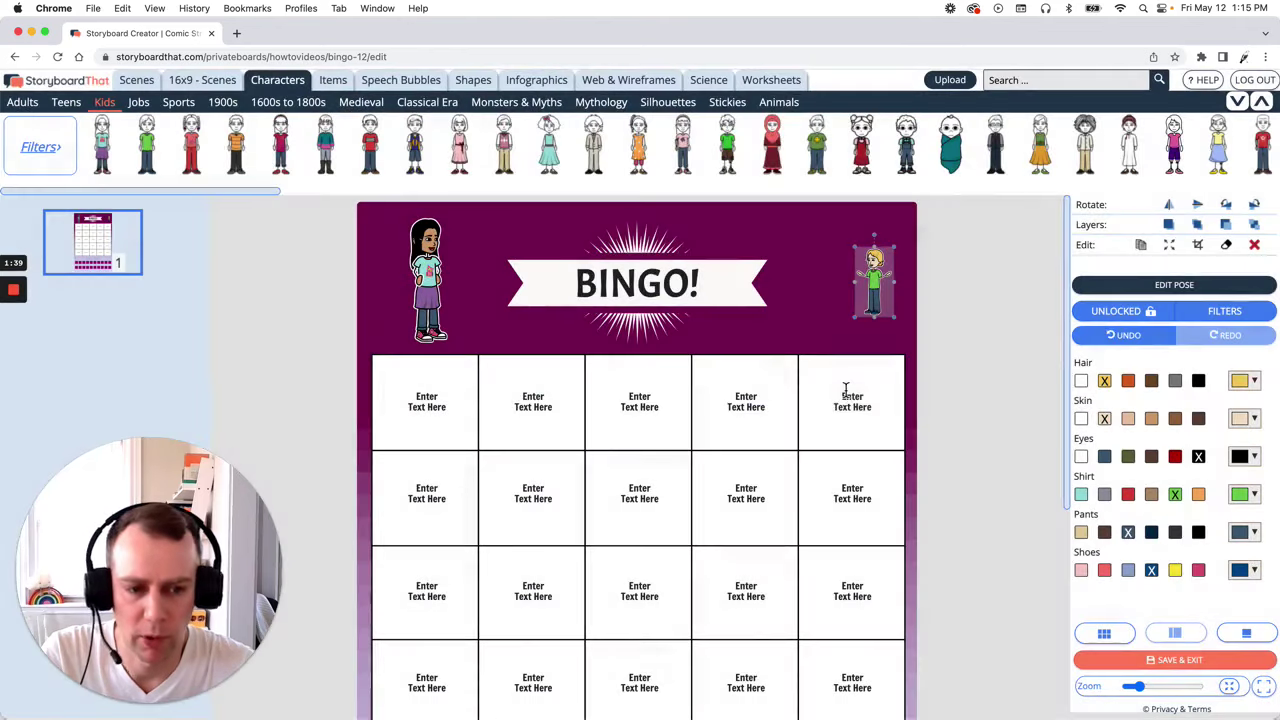
# Resize the blond boy to the girl's height and stand him in the top-right corner
pyautogui.moveTo(878, 290); pyautogui.dragTo(521, 232)
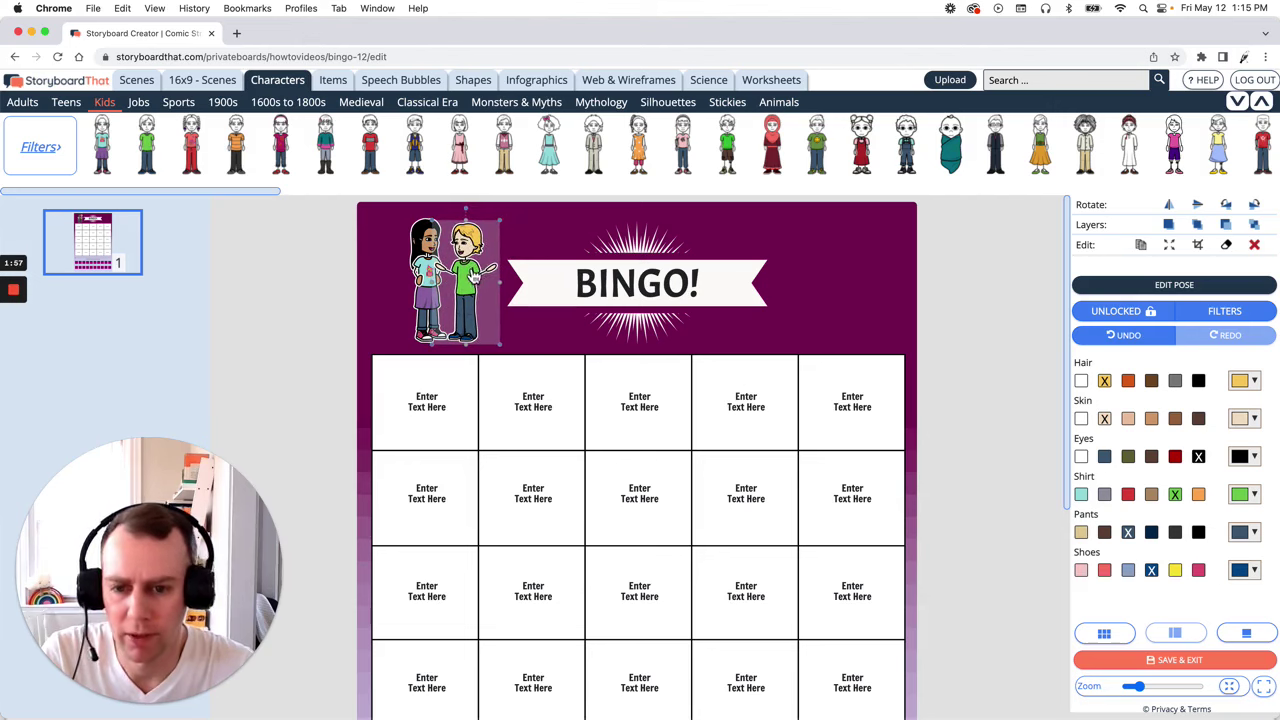
pyautogui.moveTo(477, 277); pyautogui.dragTo(868, 270)
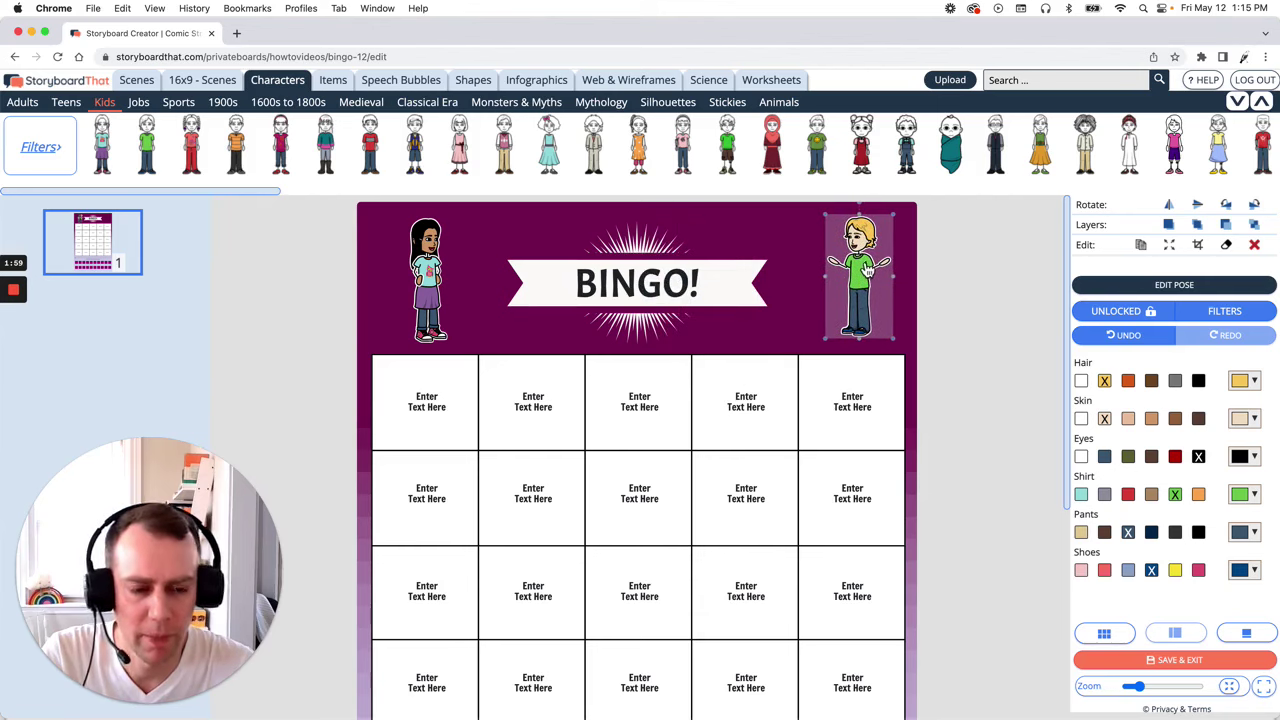
pyautogui.click(985, 421)
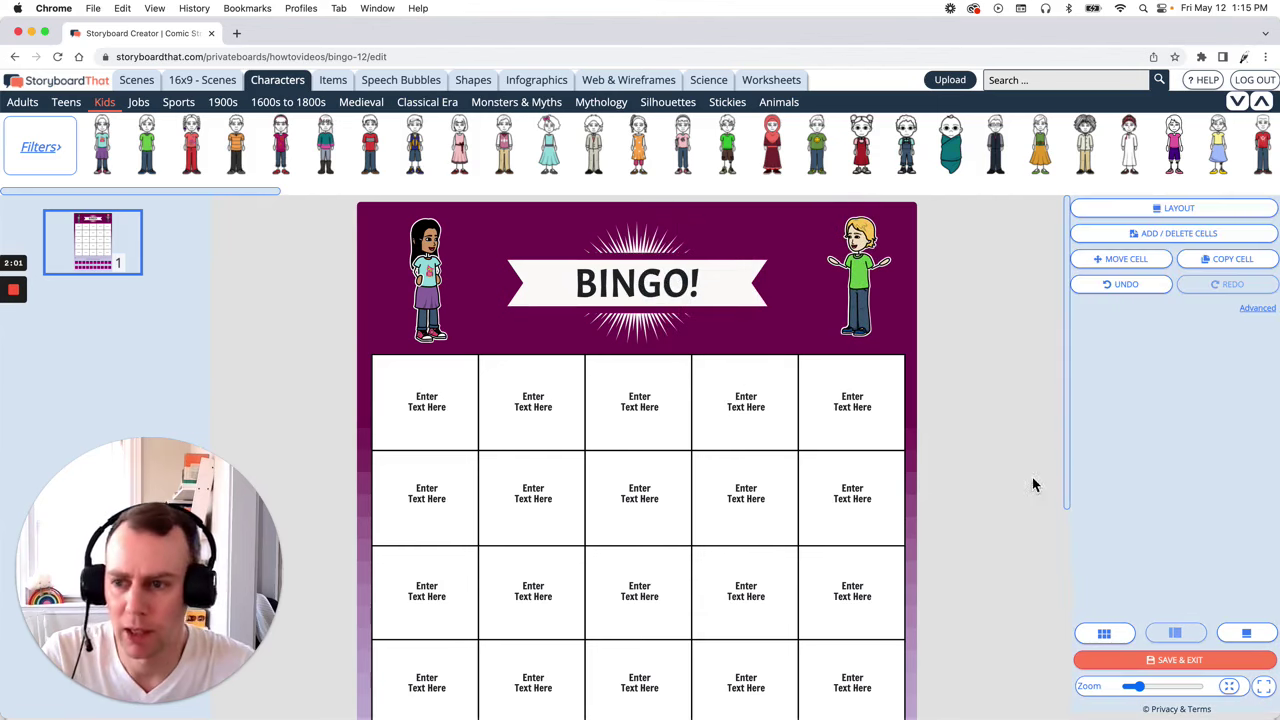
# Open the Items library and browse to the food items
pyautogui.click(334, 82)
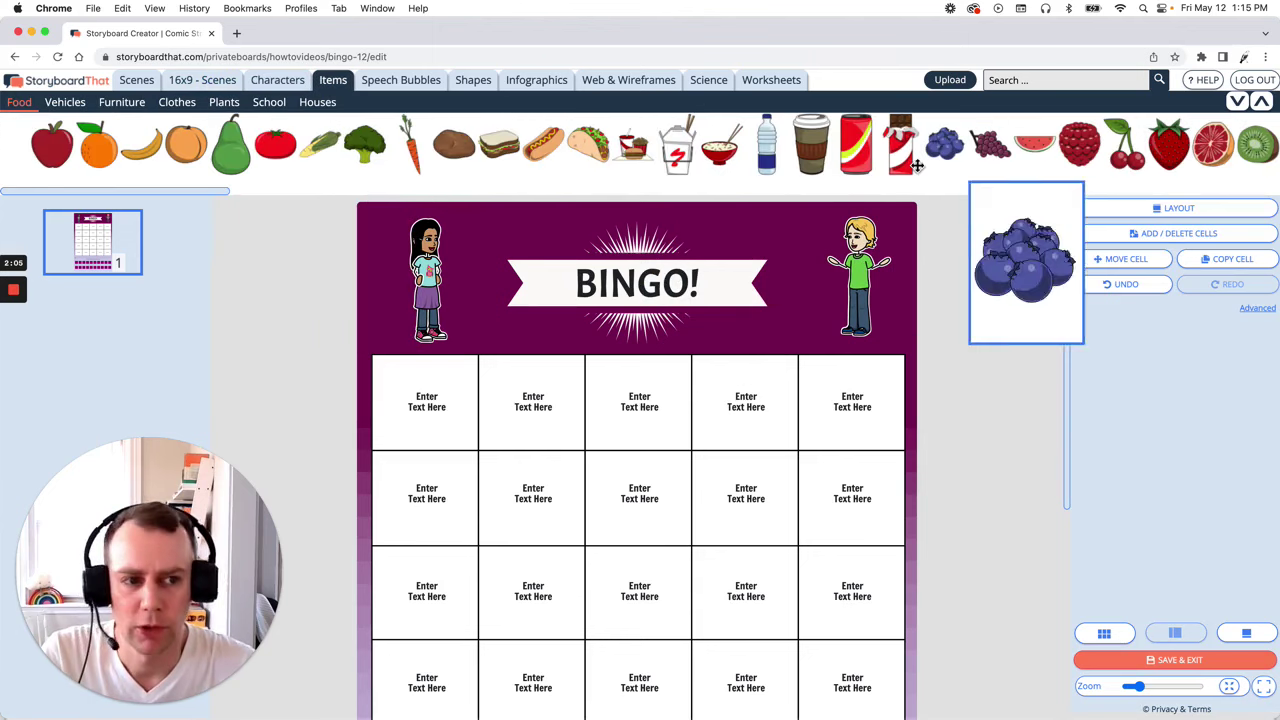
pyautogui.click(1043, 82)
pyautogui.scroll(-3, 527, 272)
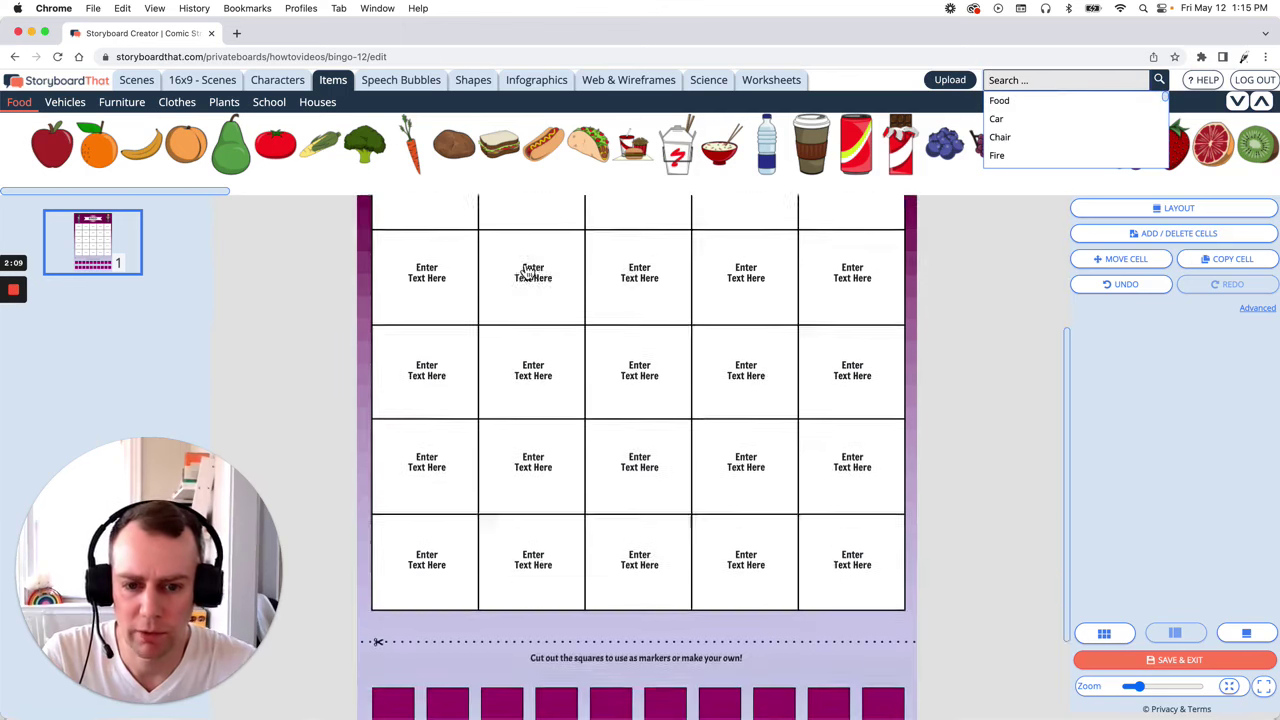
pyautogui.scroll(-3, 527, 272)
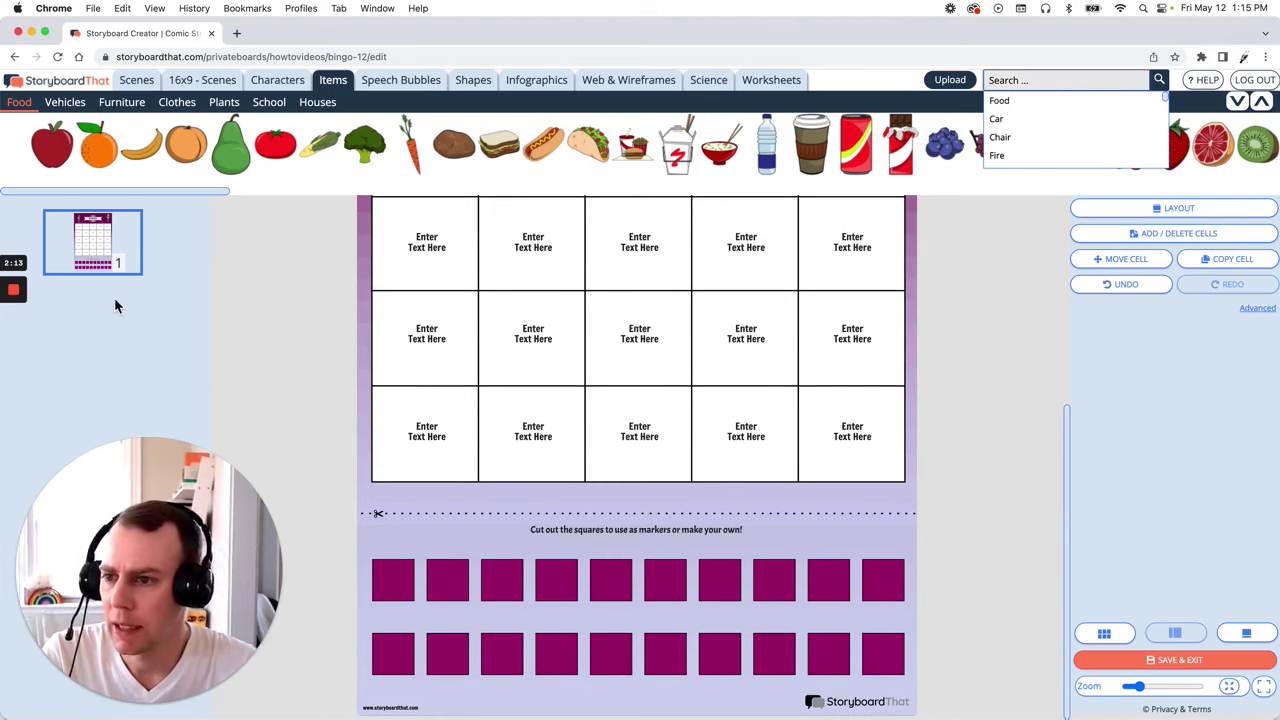
pyautogui.click(990, 335)
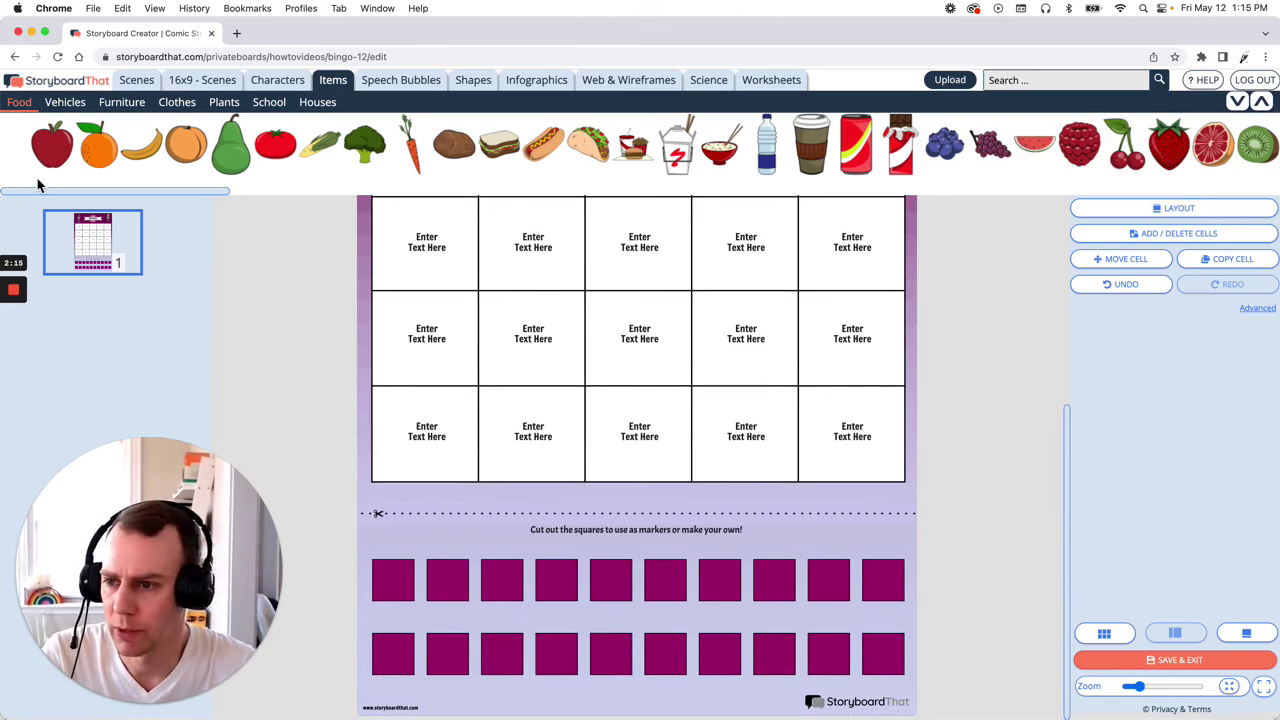
# Place a resized apple, then an orange, banana and pear, on the first four magenta squares
pyautogui.moveTo(52, 145); pyautogui.dragTo(402, 585)
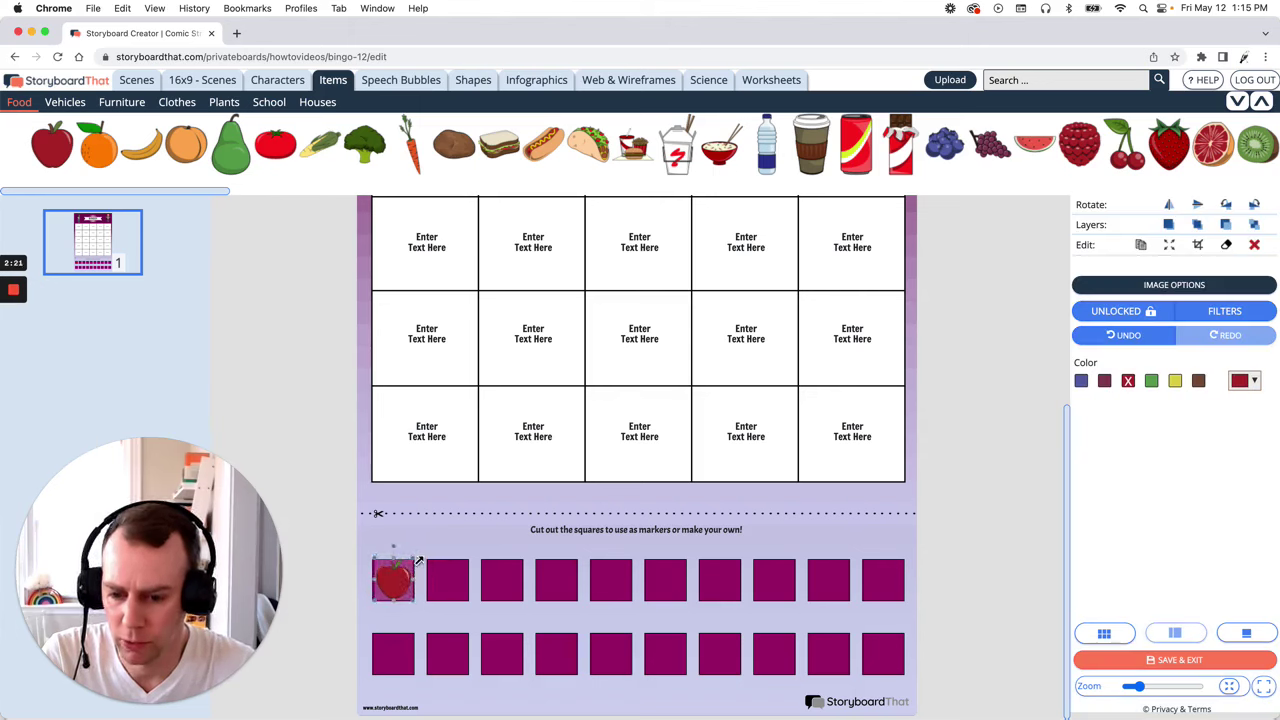
pyautogui.moveTo(419, 561); pyautogui.dragTo(417, 572)
pyautogui.moveTo(108, 152); pyautogui.dragTo(428, 554)
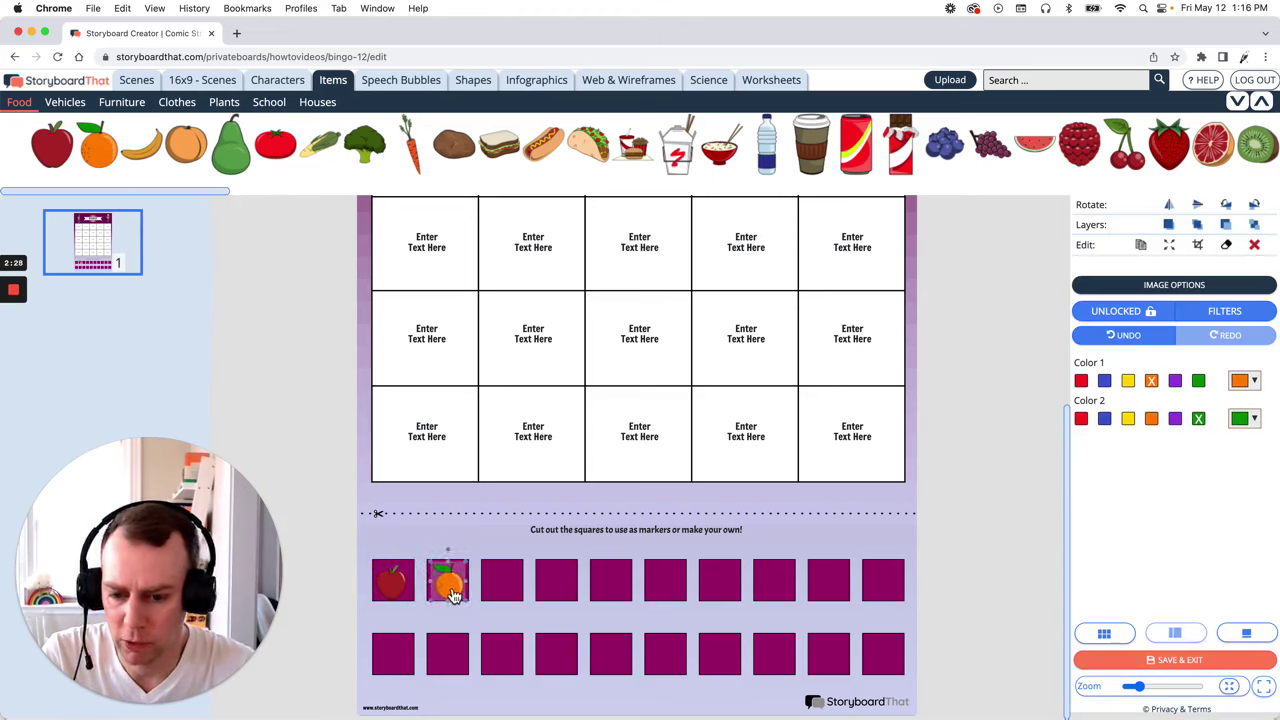
pyautogui.moveTo(141, 146); pyautogui.dragTo(508, 594)
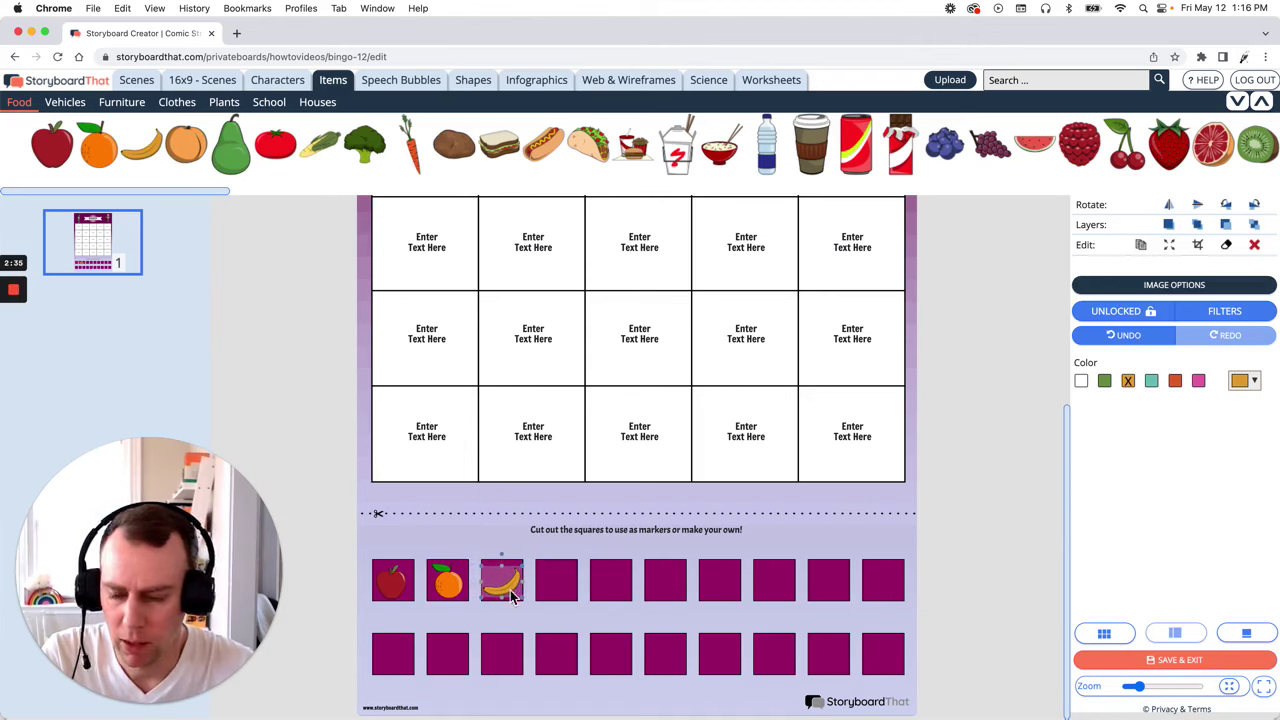
pyautogui.moveTo(228, 148); pyautogui.dragTo(547, 566)
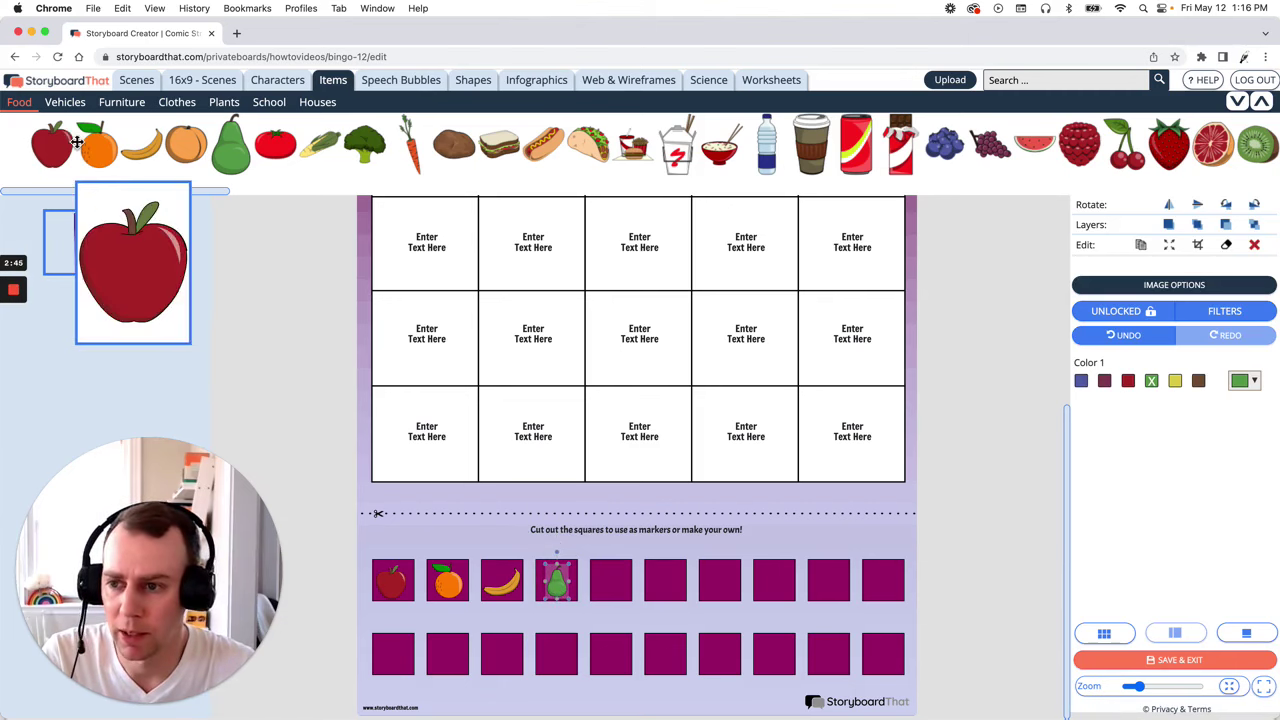
# Group the four fruits and put a copy of the group on the bottom row
pyautogui.keyDown('shift'); pyautogui.click(513, 590); pyautogui.keyUp('shift')
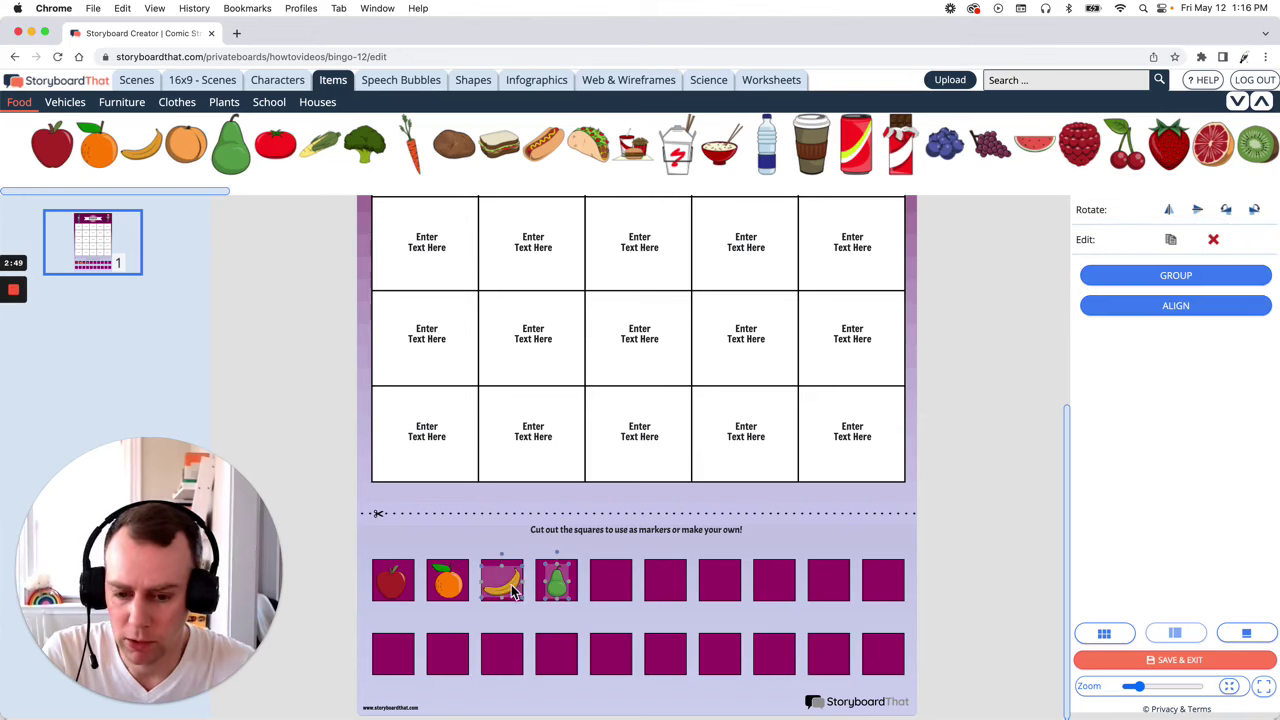
pyautogui.keyDown('shift'); pyautogui.click(445, 590); pyautogui.keyUp('shift')
pyautogui.keyDown('shift'); pyautogui.click(396, 590); pyautogui.keyUp('shift')
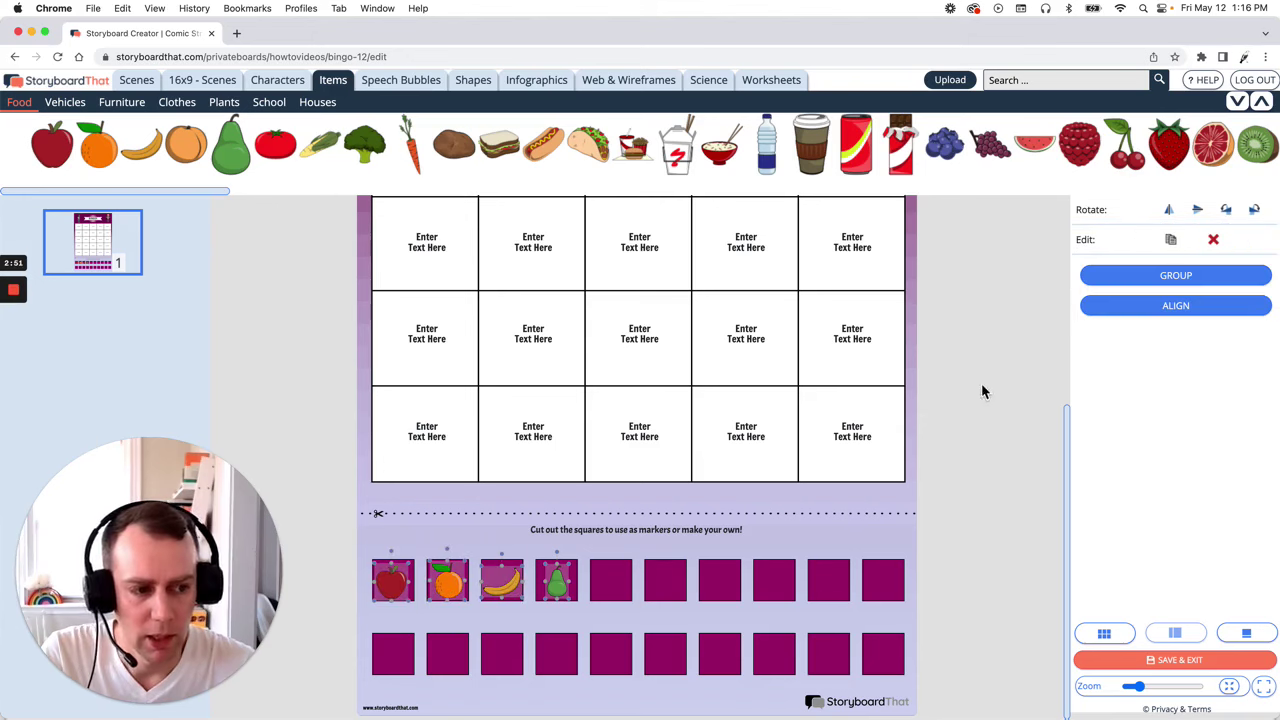
pyautogui.click(1175, 278)
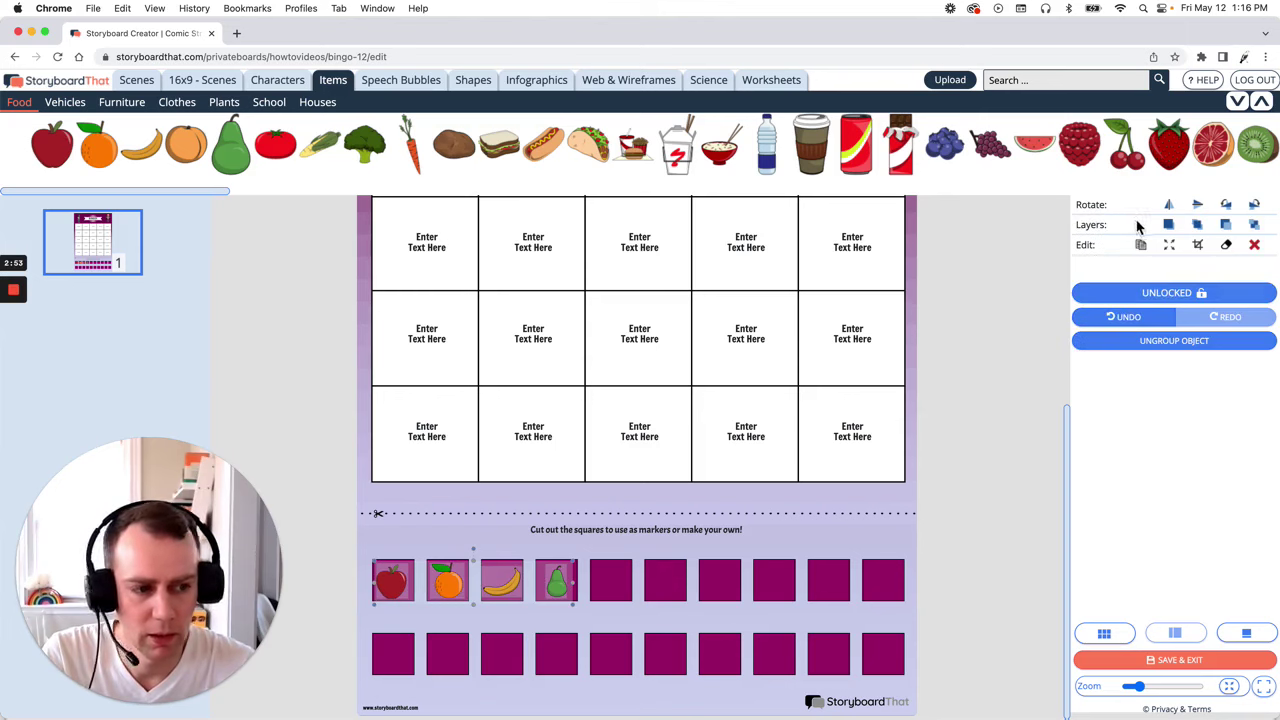
pyautogui.moveTo(473, 603); pyautogui.dragTo(398, 663)
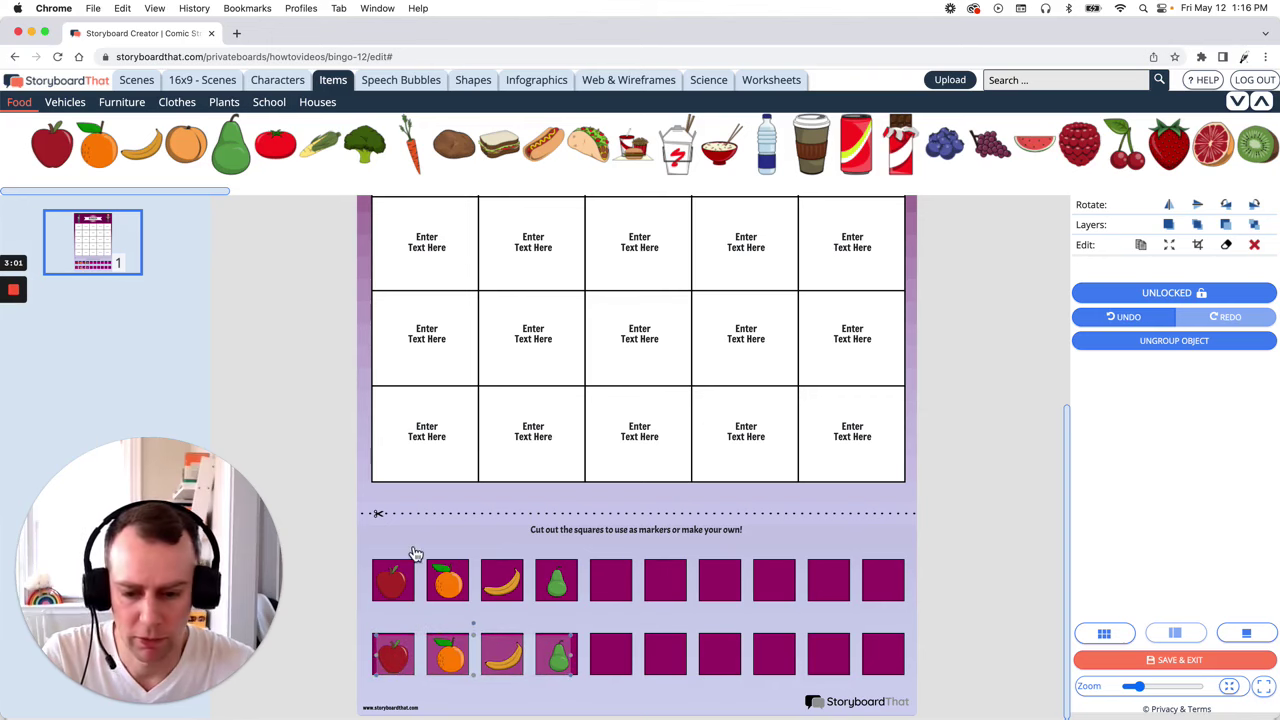
# Duplicate both fruit groups onto the empty squares to the right
pyautogui.keyDown('shift'); pyautogui.click(392, 588); pyautogui.keyUp('shift')
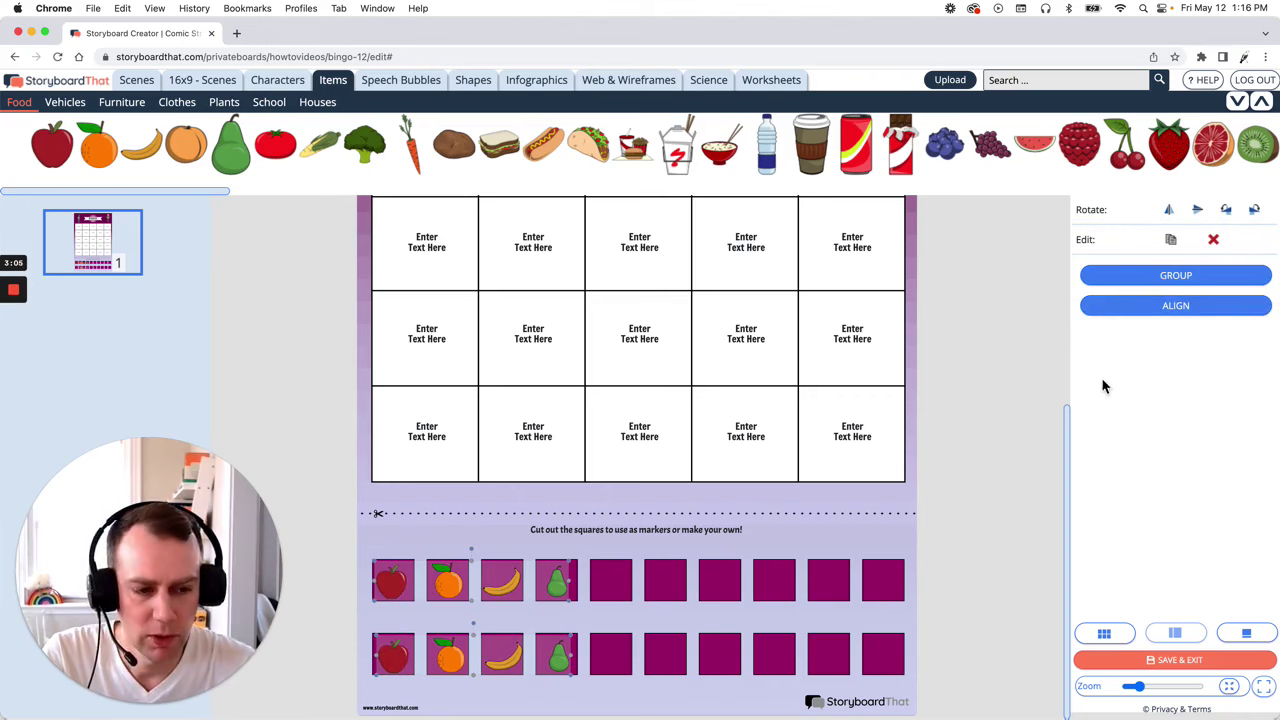
pyautogui.click(1171, 247)
pyautogui.moveTo(543, 594); pyautogui.dragTo(738, 591)
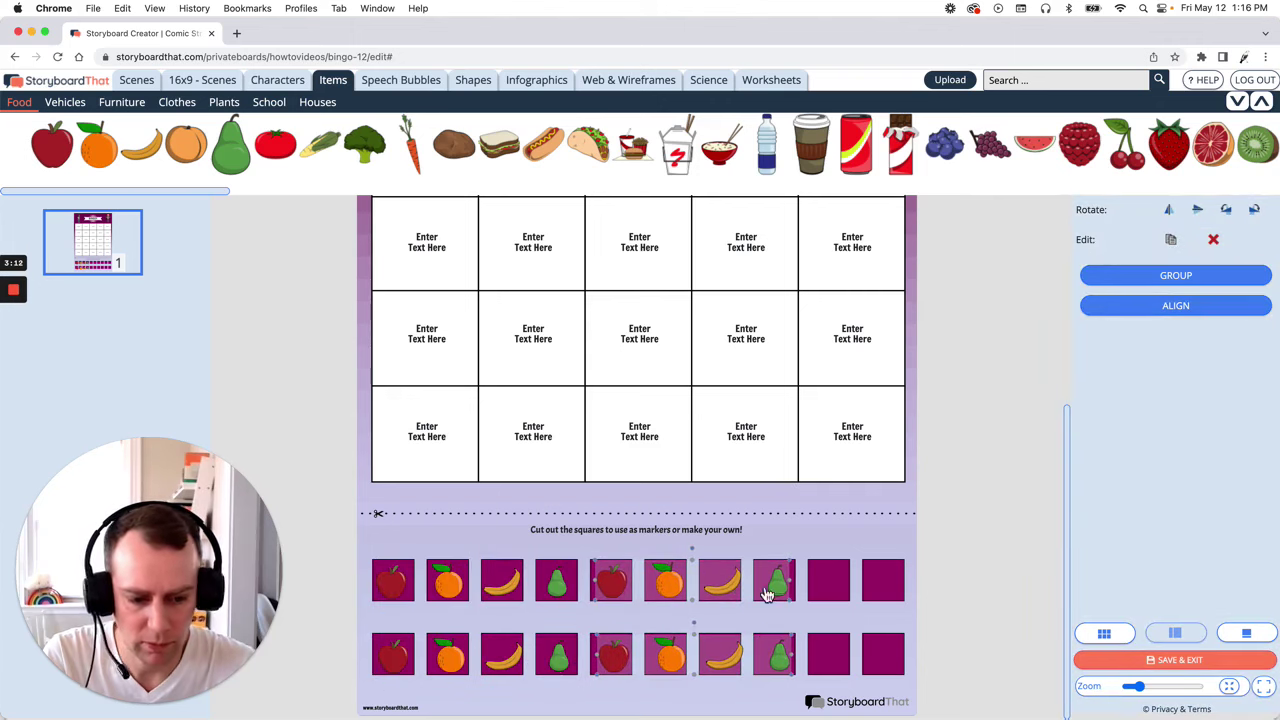
pyautogui.click(980, 643)
# Ungroup the copy and fill the last two squares of each row with an apple and orange
pyautogui.click(731, 668)
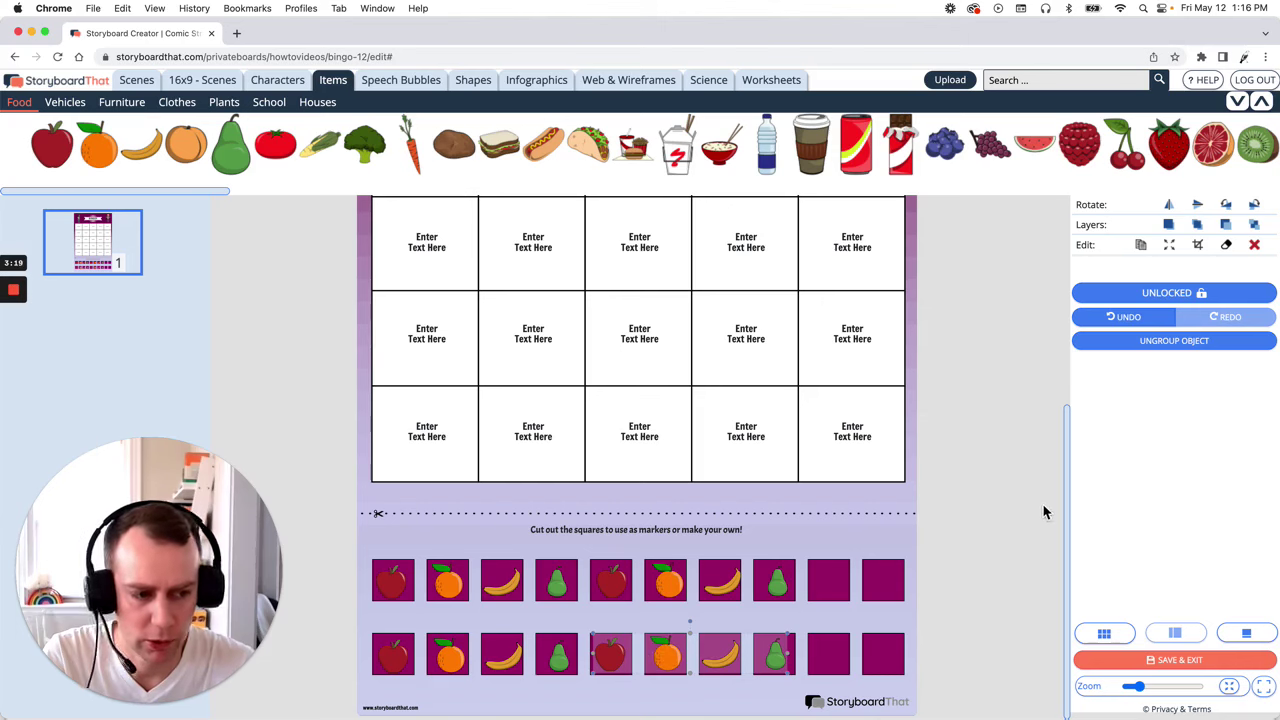
pyautogui.click(1187, 342)
pyautogui.click(620, 655)
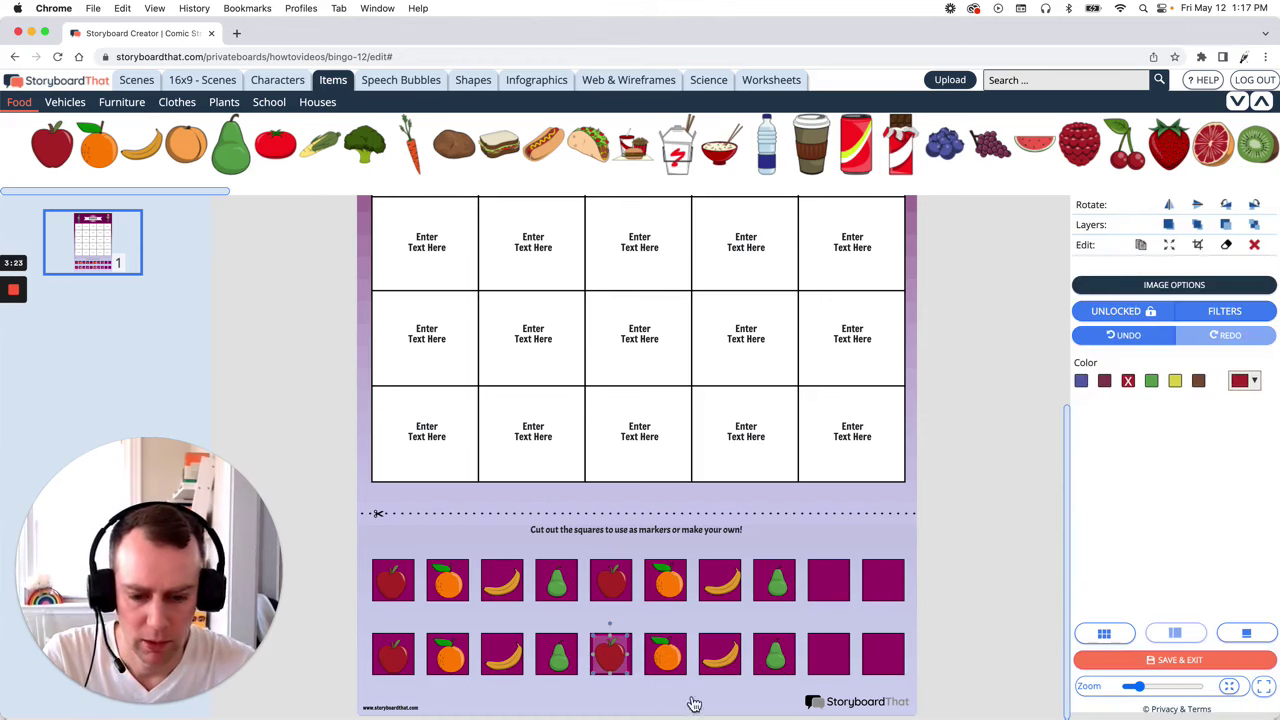
pyautogui.keyDown('shift'); pyautogui.click(670, 655); pyautogui.keyUp('shift')
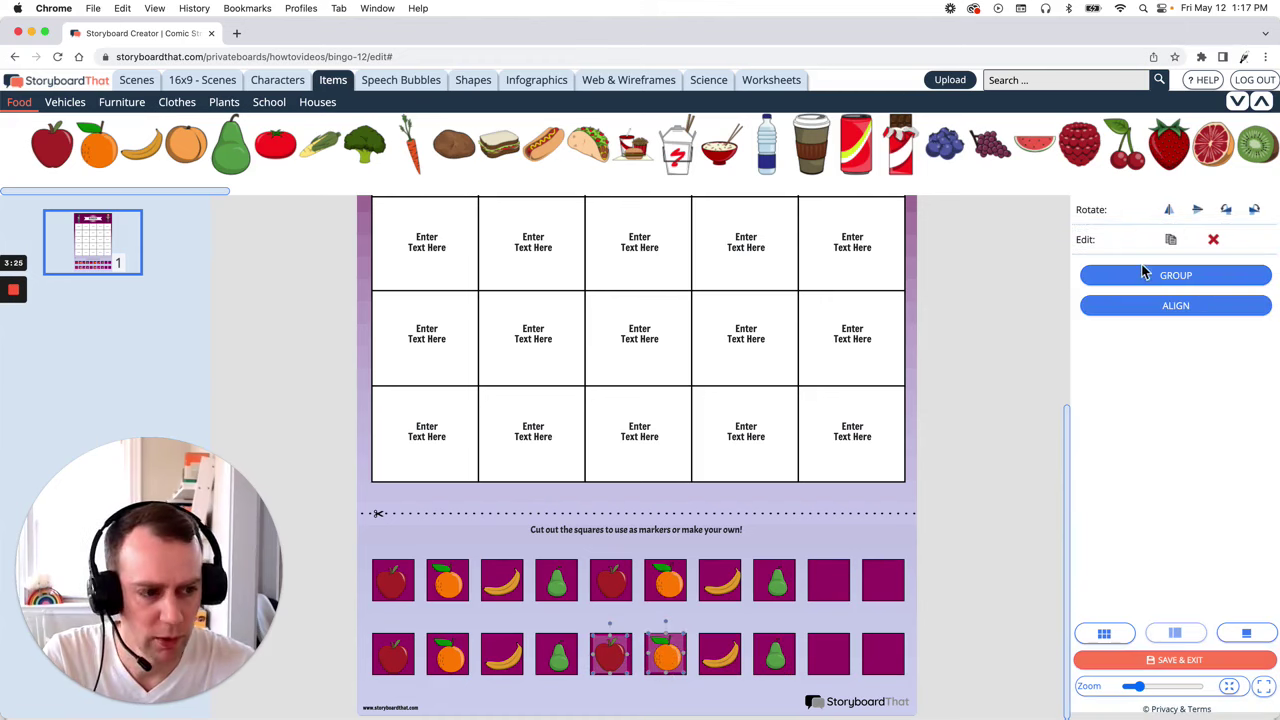
pyautogui.click(1172, 242)
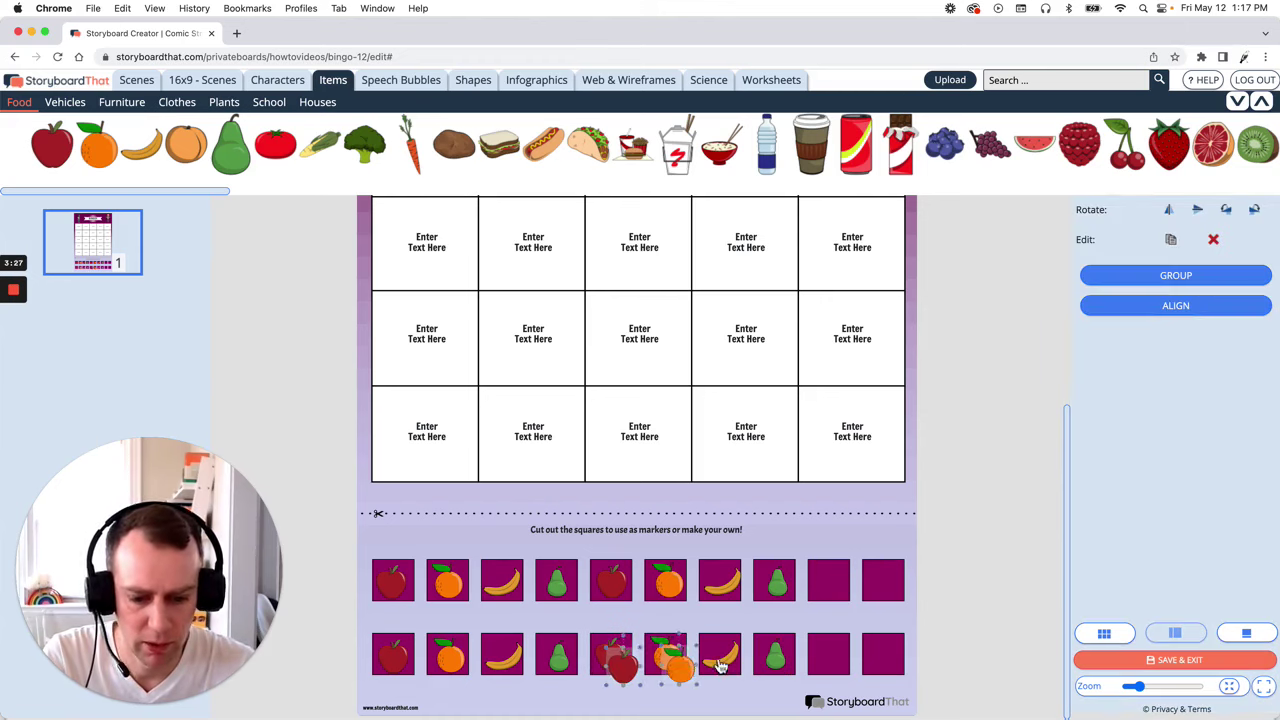
pyautogui.moveTo(686, 668); pyautogui.dragTo(882, 582)
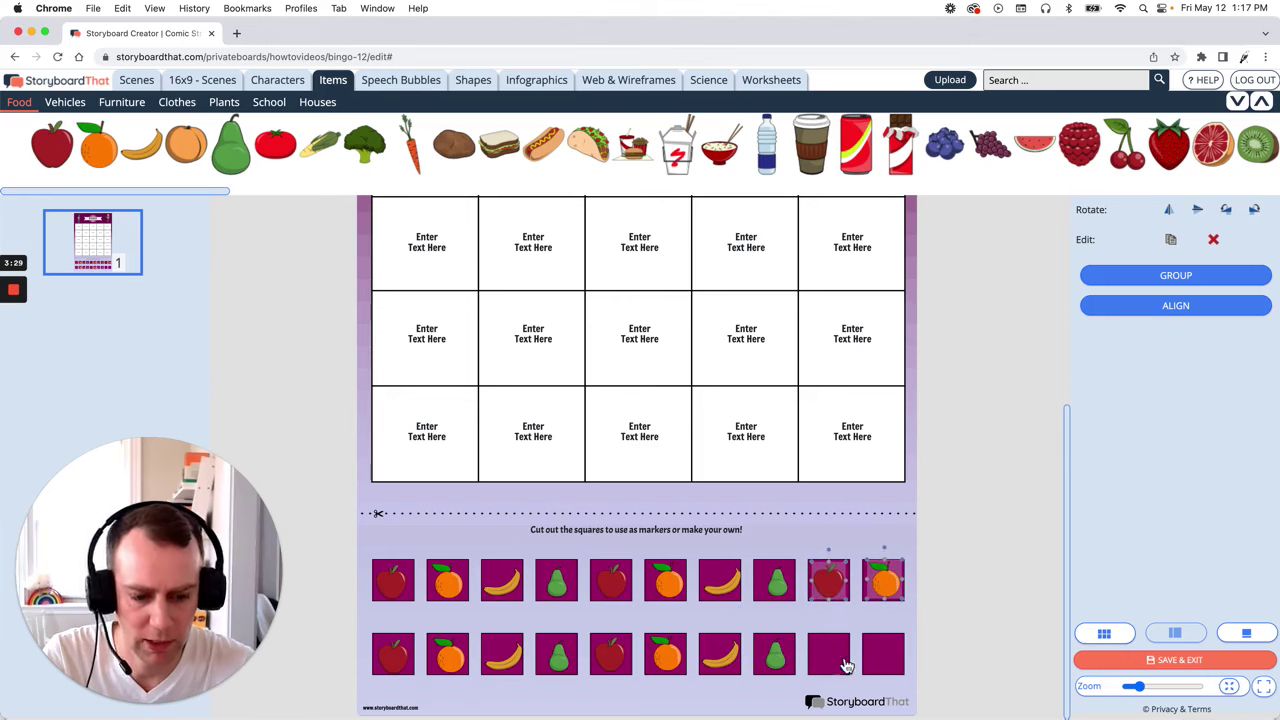
pyautogui.click(1172, 242)
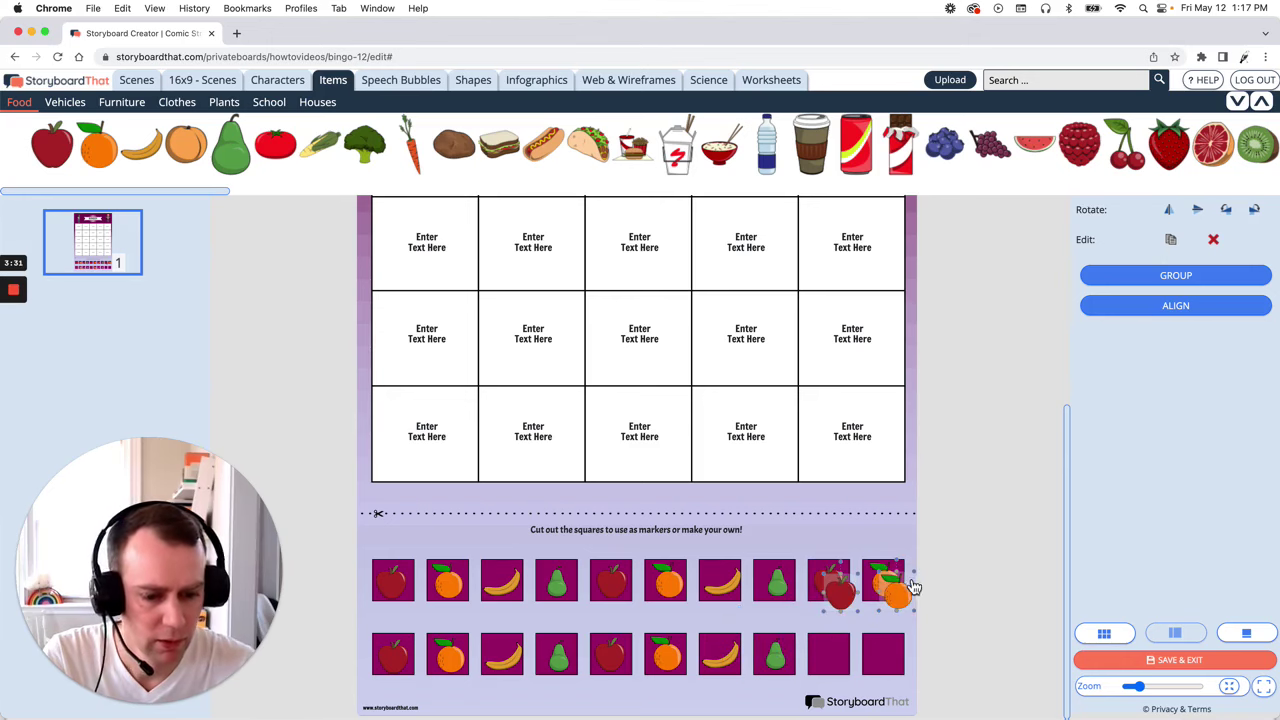
pyautogui.moveTo(840, 605); pyautogui.dragTo(824, 667)
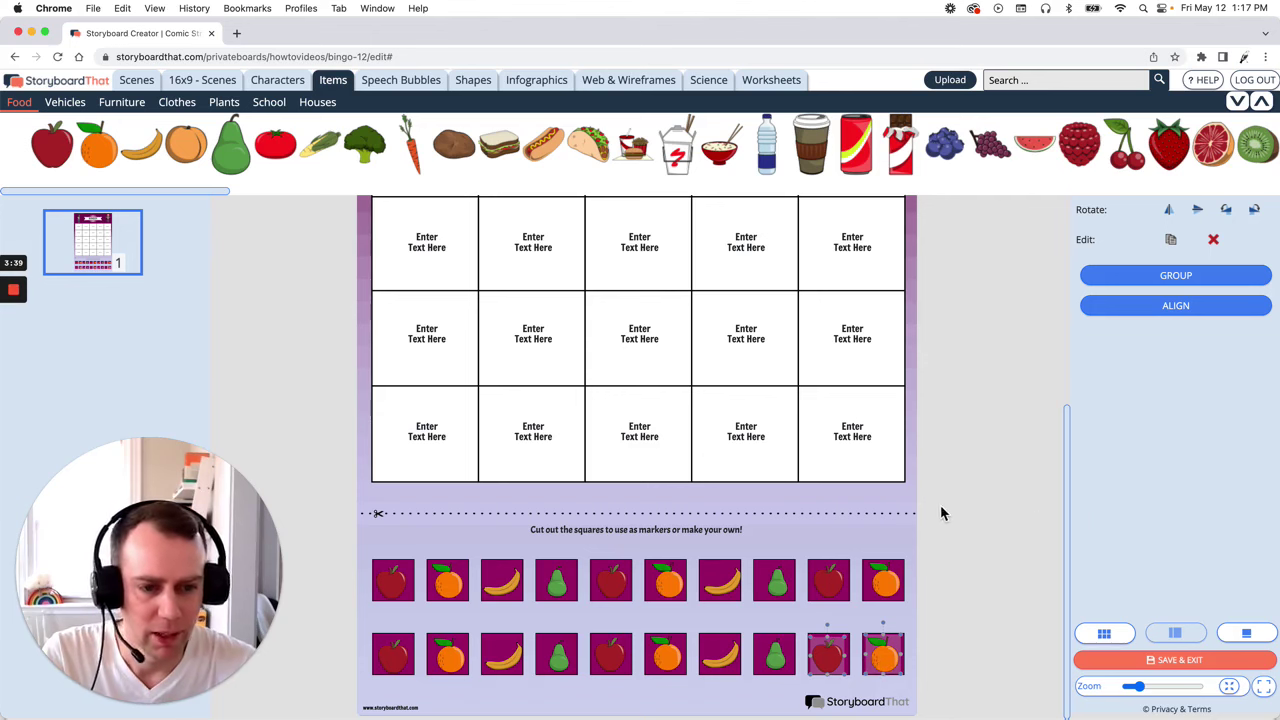
# Zoom out, try teal colours on the purple background, then delete it
pyautogui.scroll(5, 940, 513)
pyautogui.moveTo(1143, 686); pyautogui.dragTo(1138, 692)
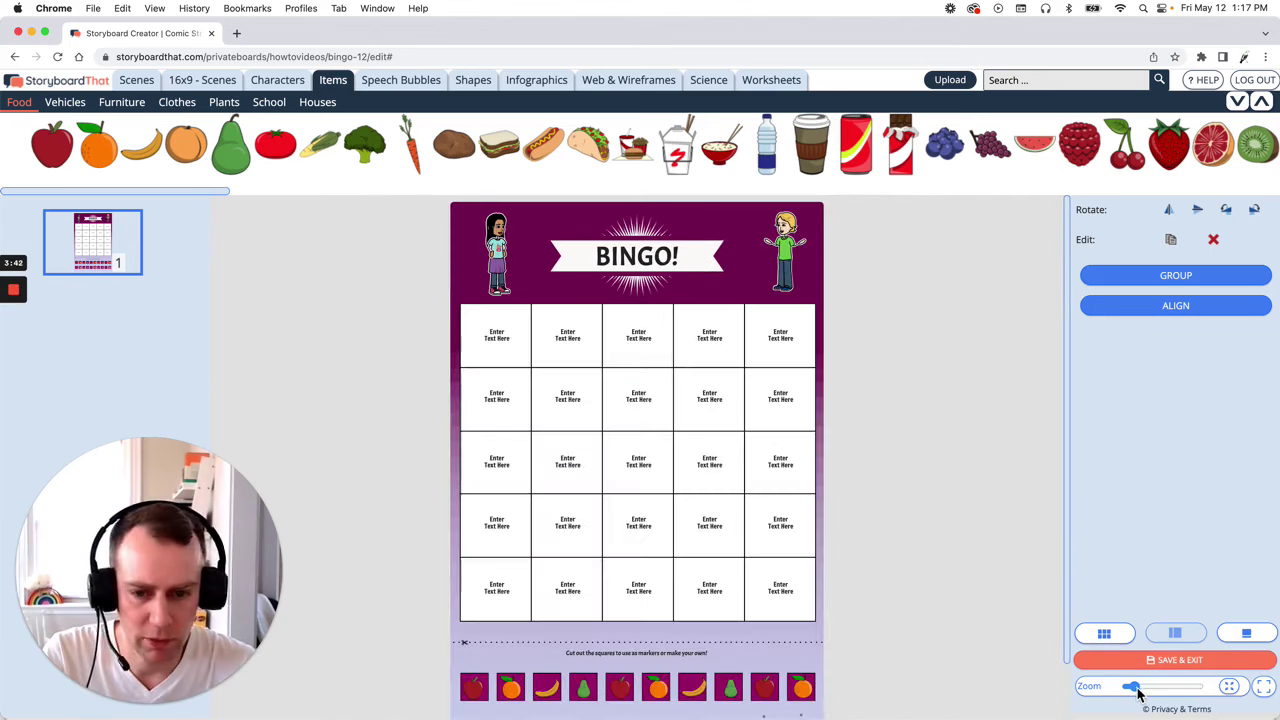
pyautogui.click(818, 275)
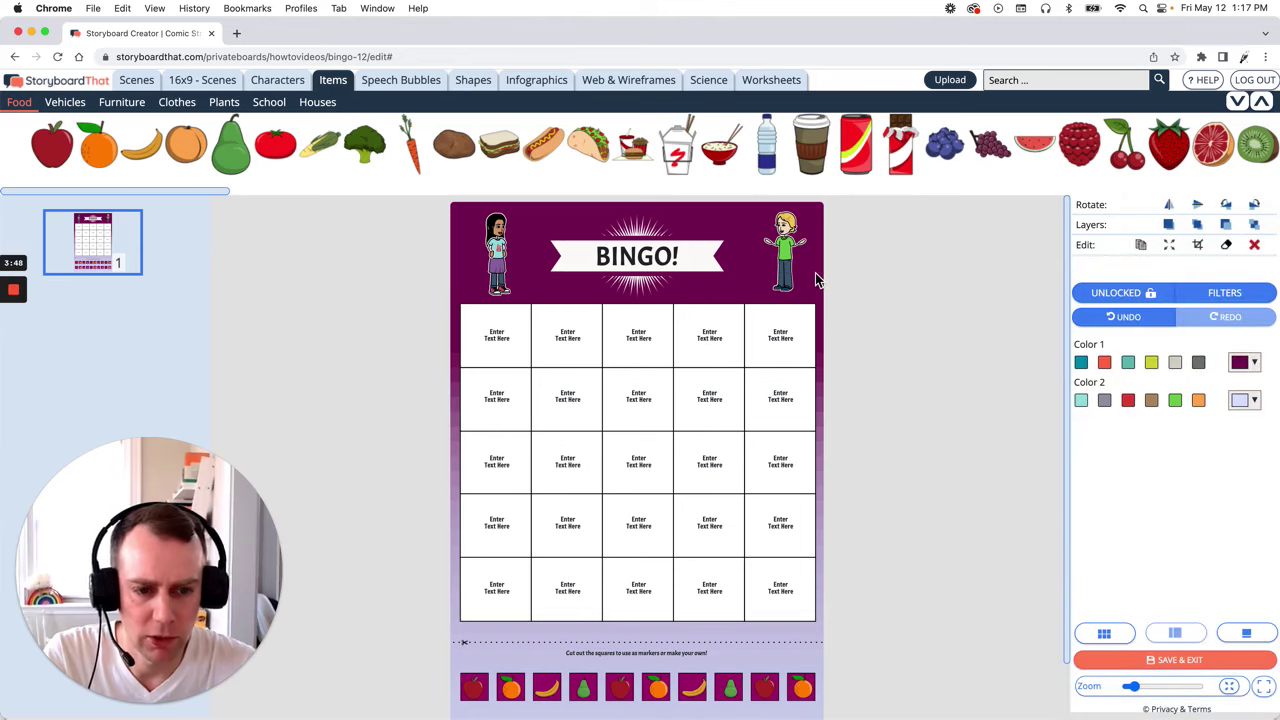
pyautogui.click(1081, 363)
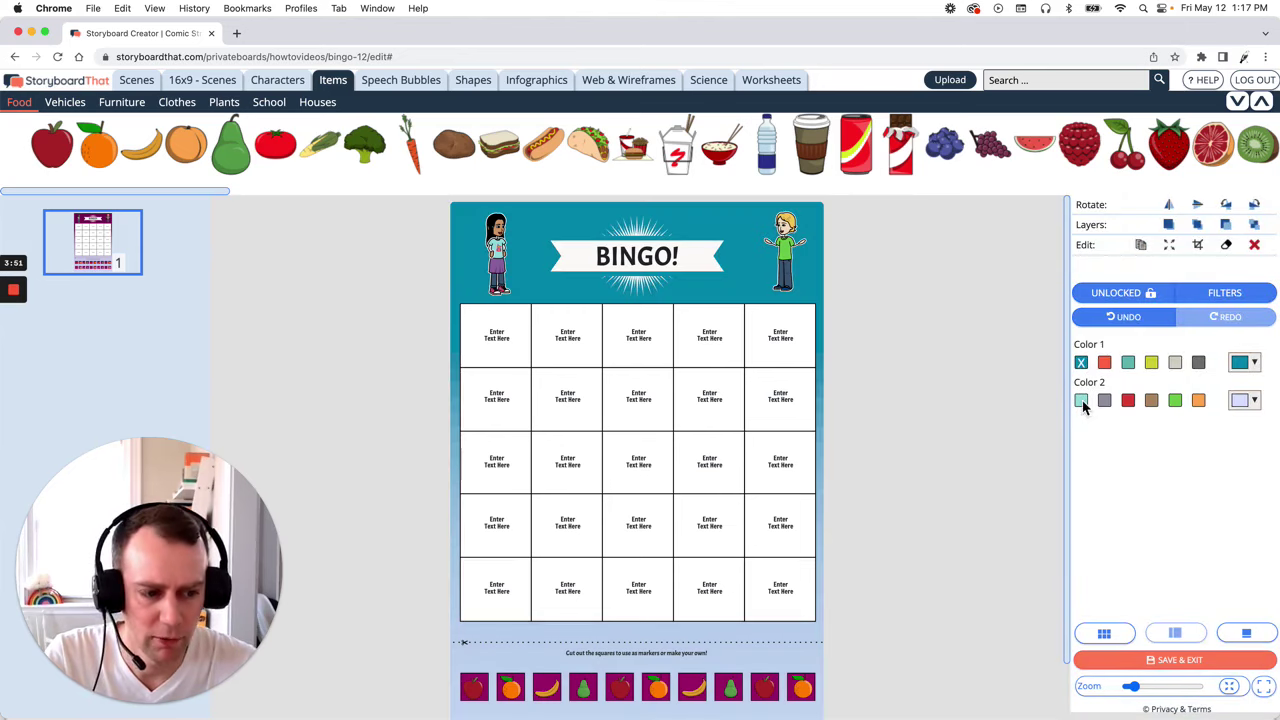
pyautogui.click(1081, 401)
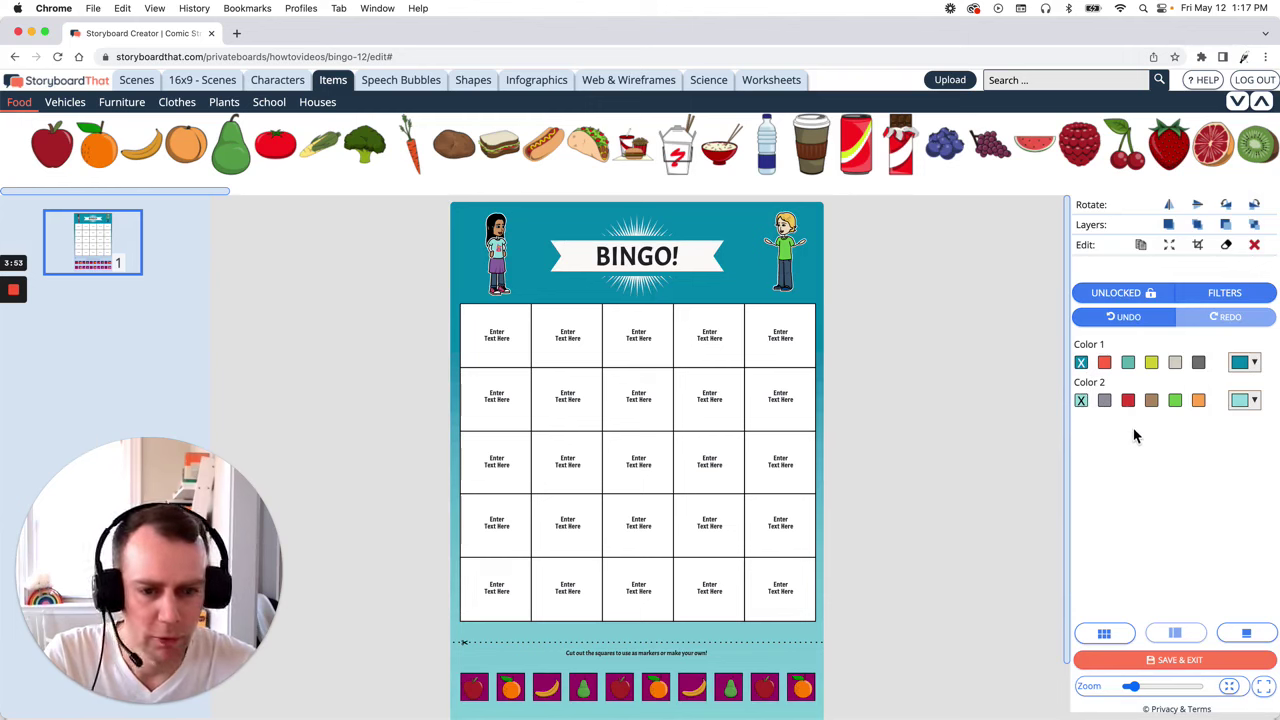
pyautogui.click(1256, 245)
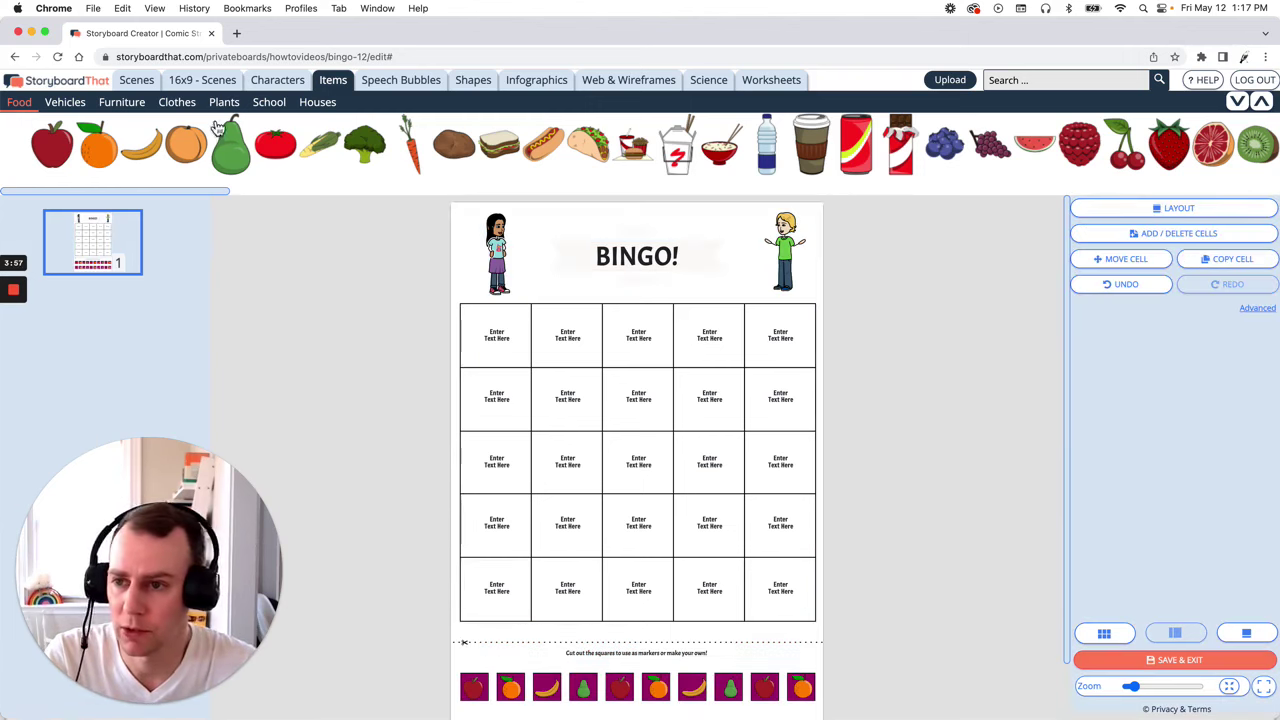
# Add the plowed farm-field scene from Country & Rustic backgrounds to the poster
pyautogui.click(137, 82)
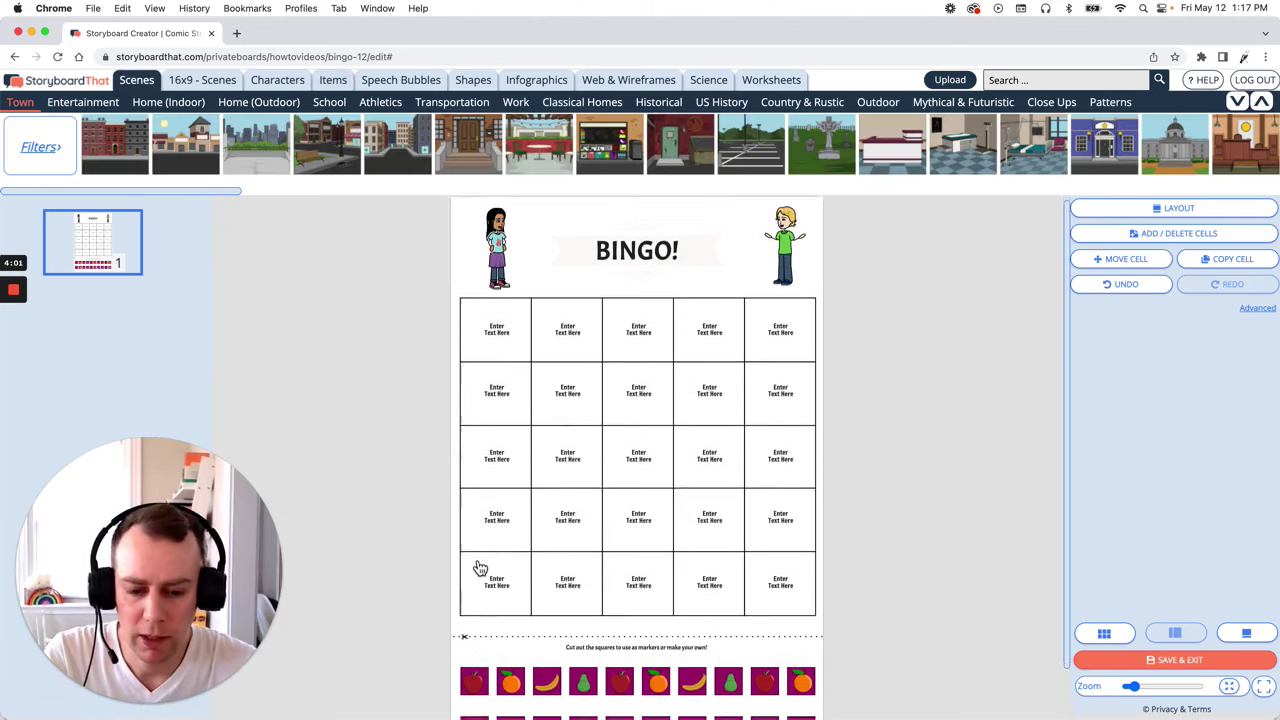
pyautogui.scroll(-3, 477, 560)
pyautogui.scroll(3, 480, 526)
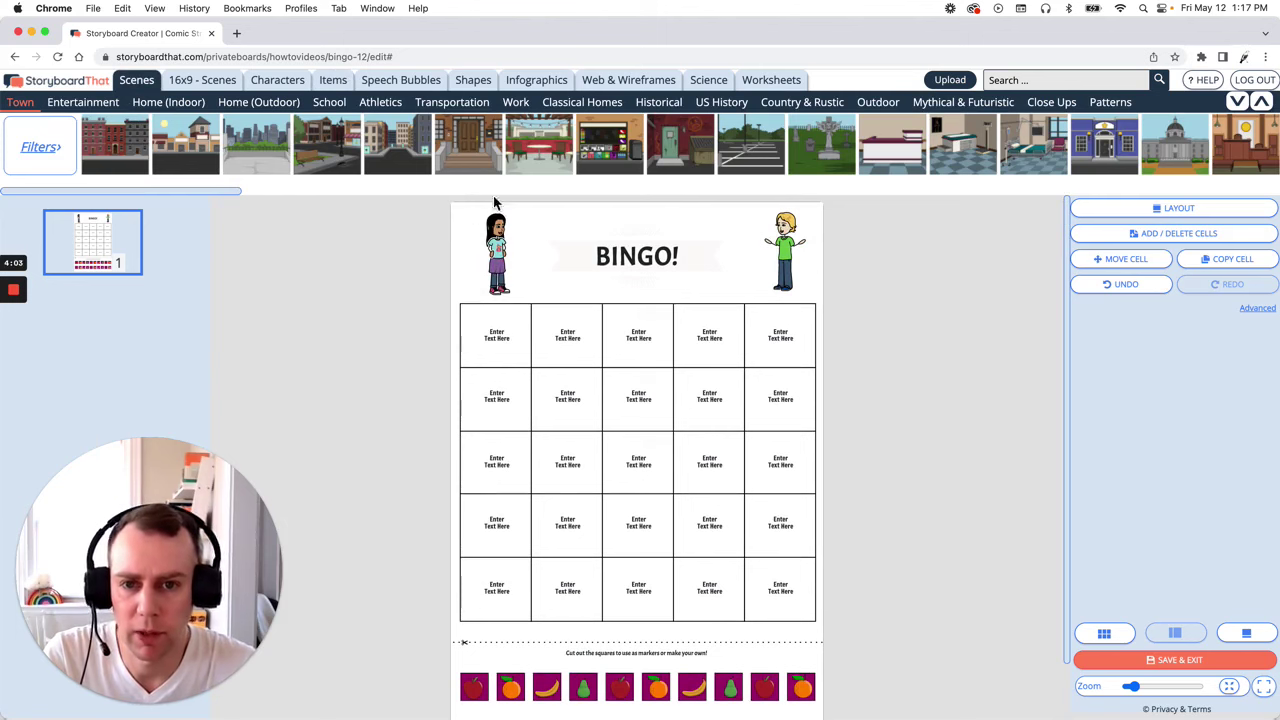
pyautogui.click(806, 110)
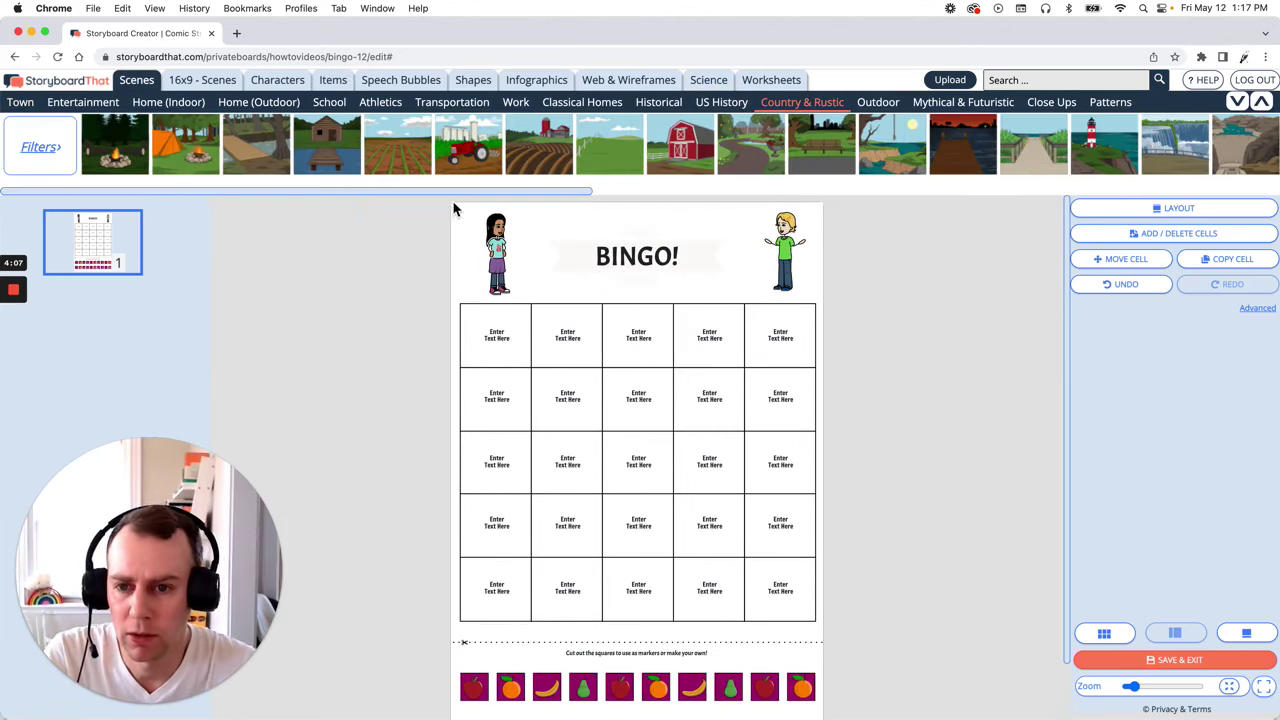
pyautogui.moveTo(400, 165)
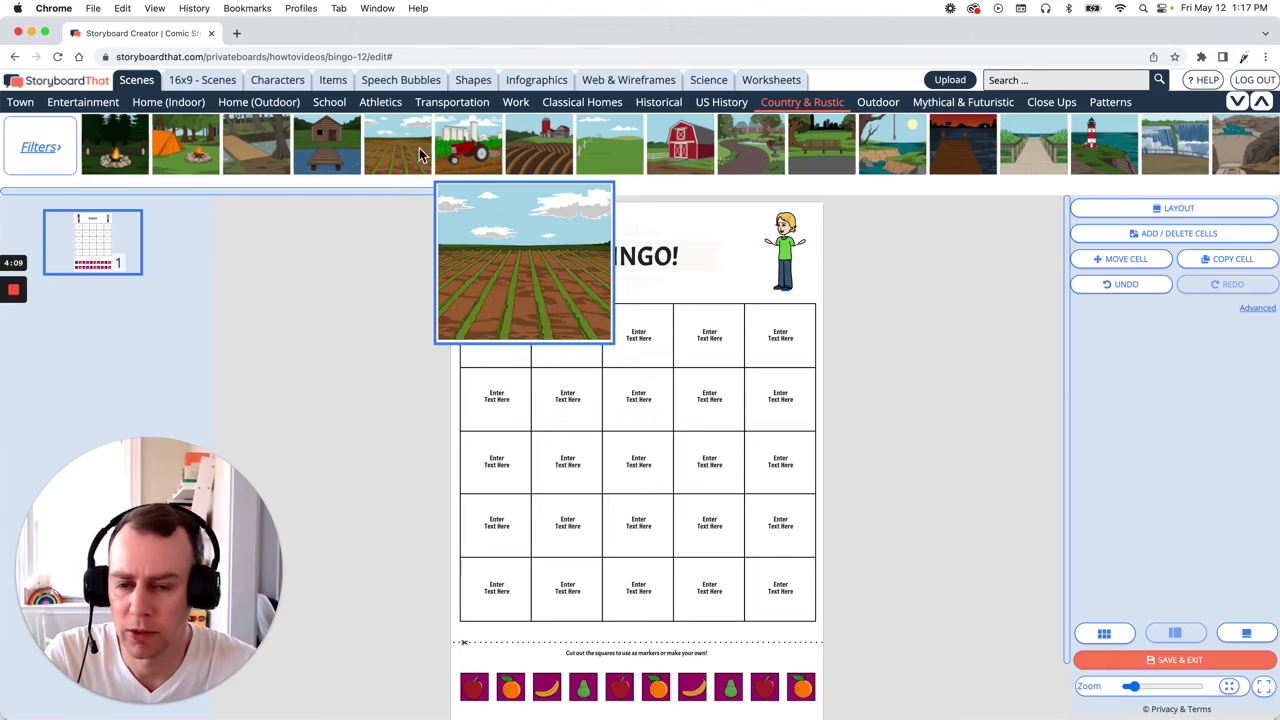
pyautogui.moveTo(410, 152); pyautogui.dragTo(568, 335)
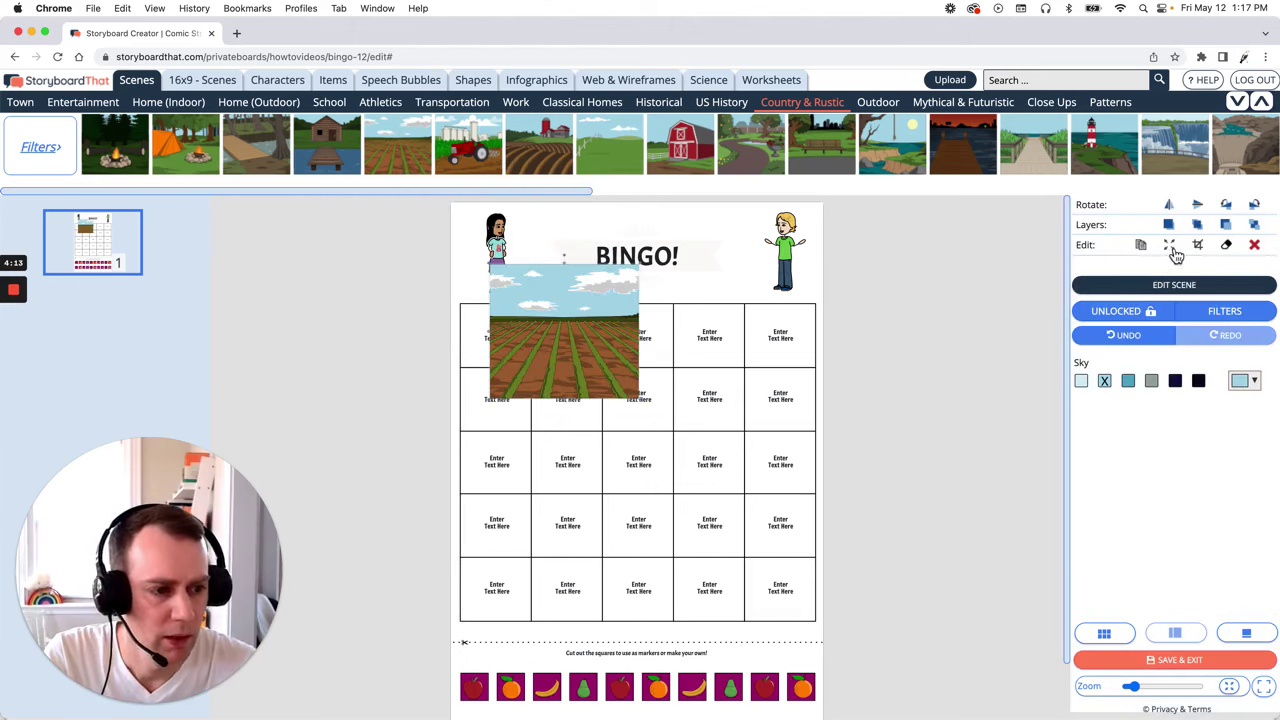
# Stretch the field non-proportionally over the poster and send it behind the bingo board
pyautogui.click(1170, 246)
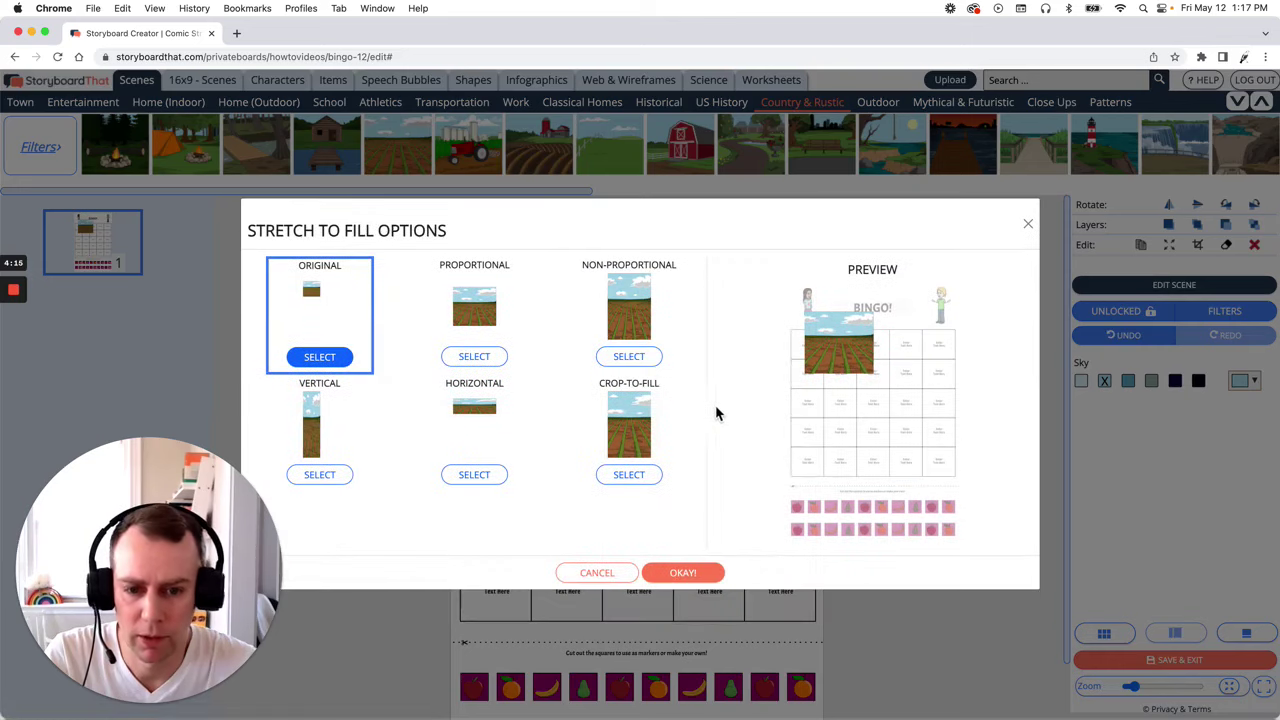
pyautogui.click(632, 364)
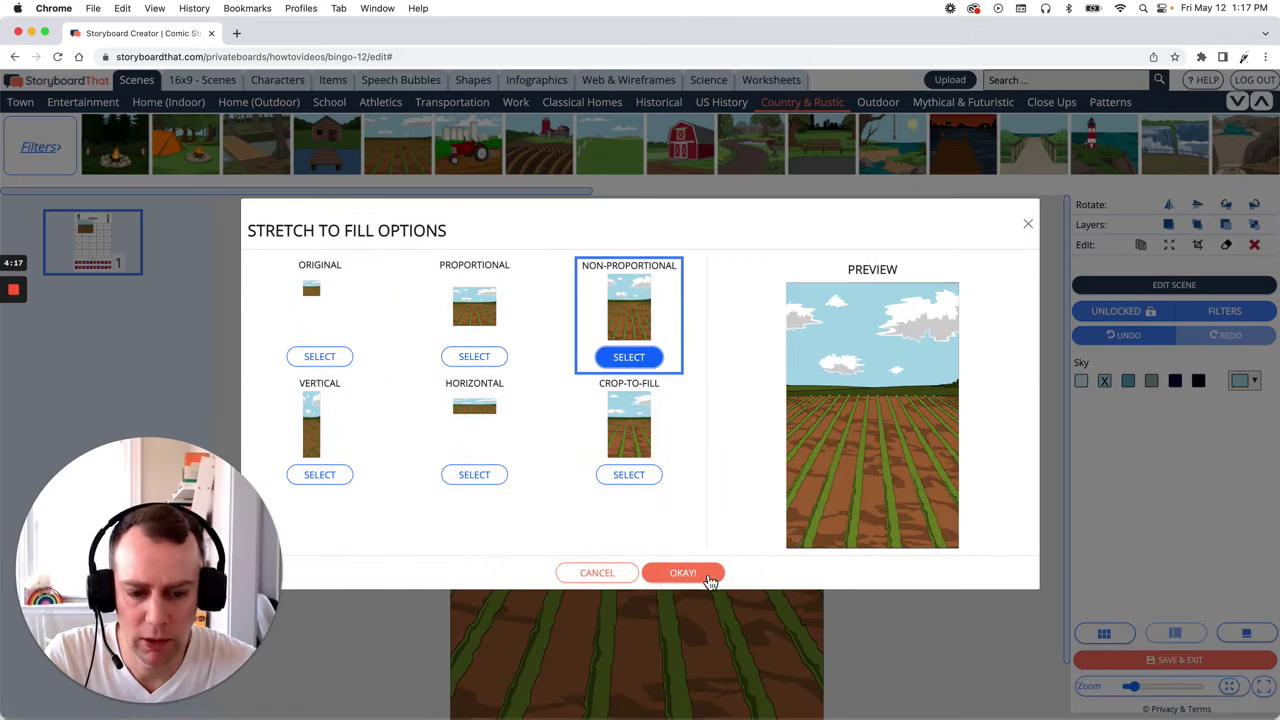
pyautogui.click(684, 573)
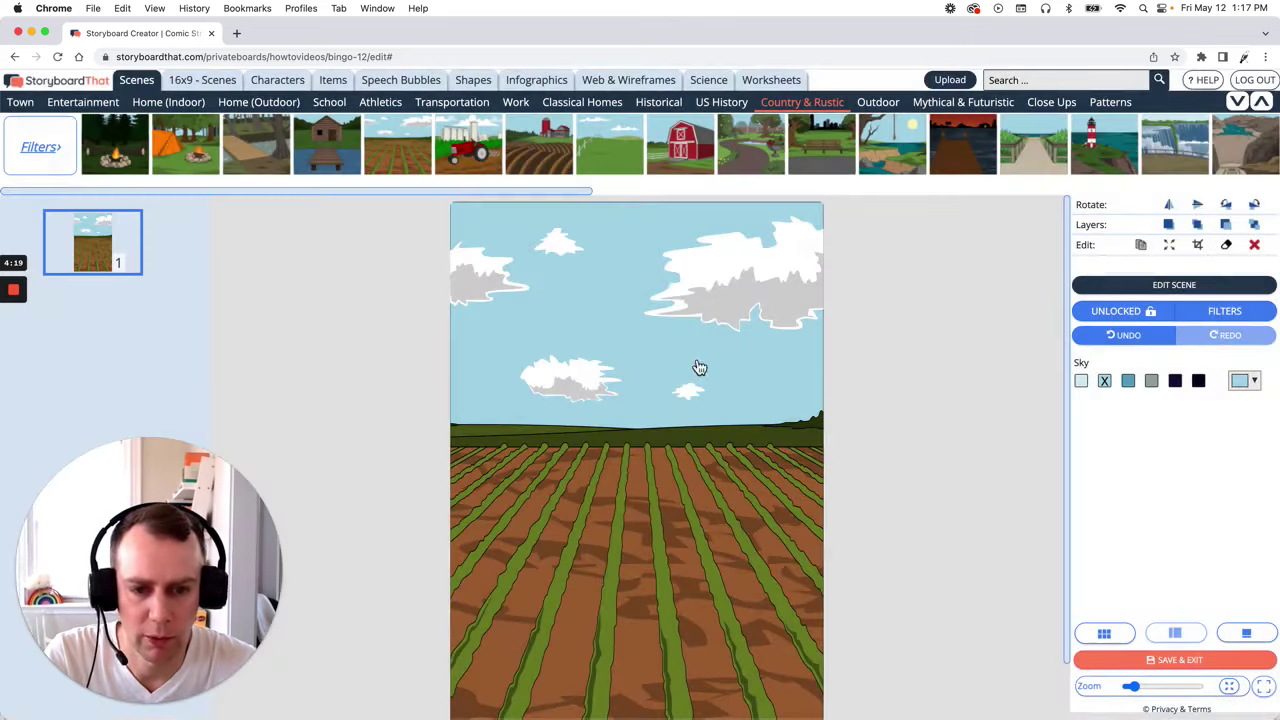
pyautogui.click(1255, 225)
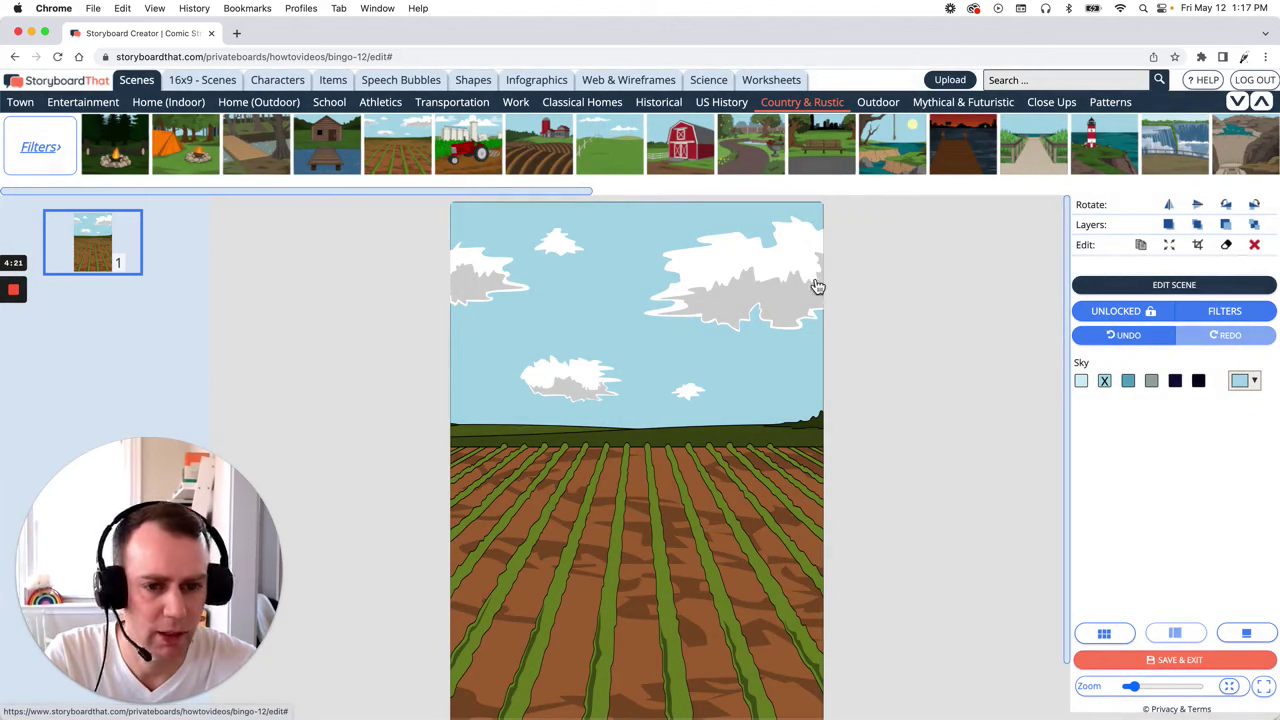
# Apply the Blur filter to the farm-field background behind the bingo board
pyautogui.scroll(-3, 920, 400)
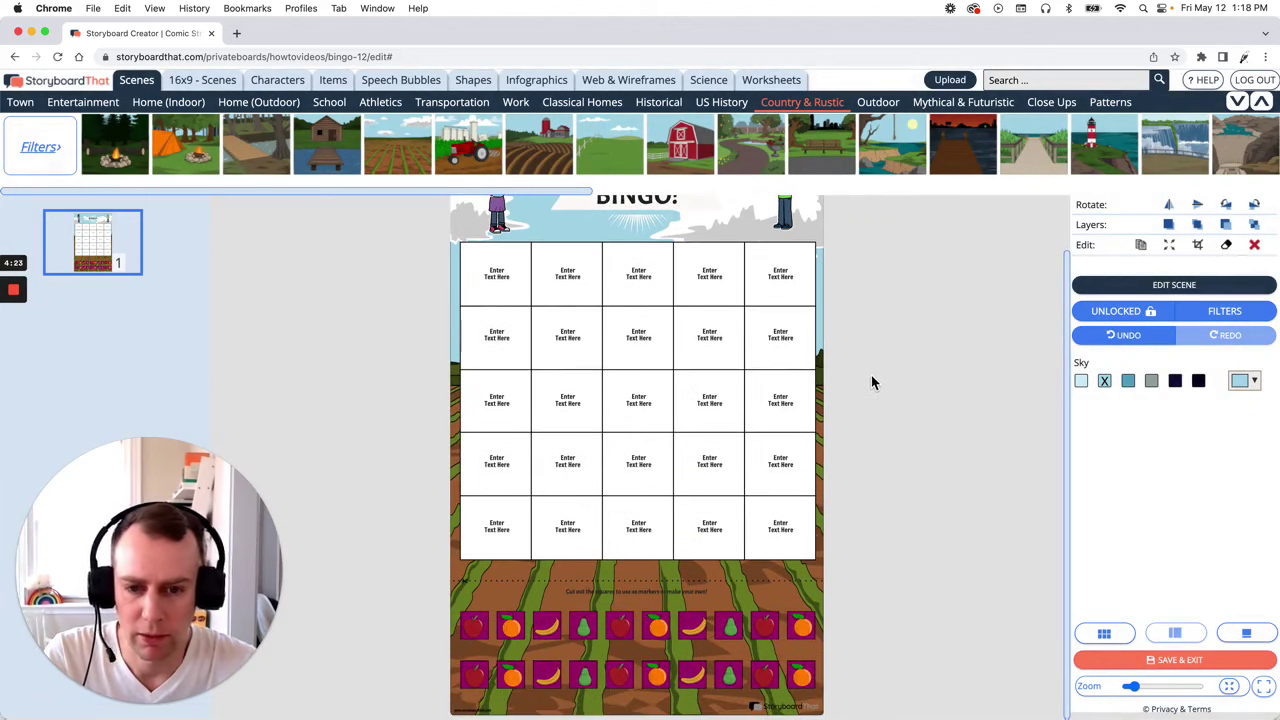
pyautogui.scroll(3, 872, 385)
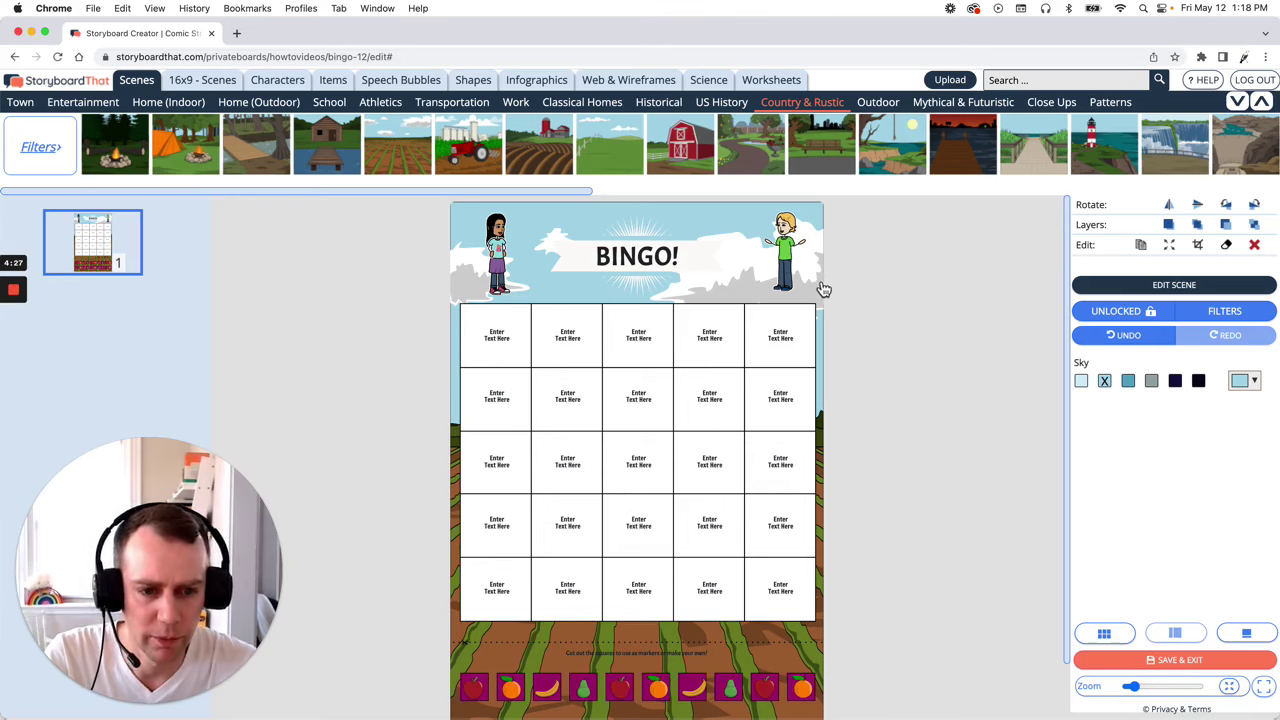
pyautogui.click(1210, 316)
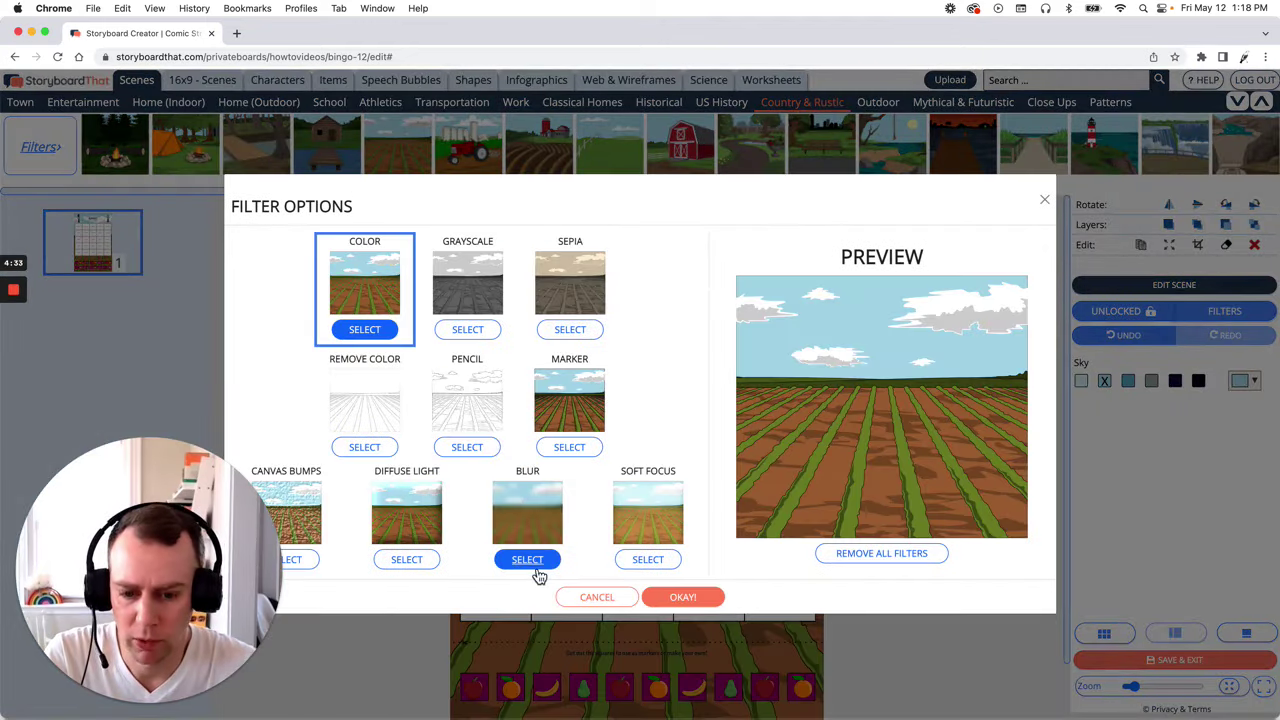
pyautogui.click(533, 561)
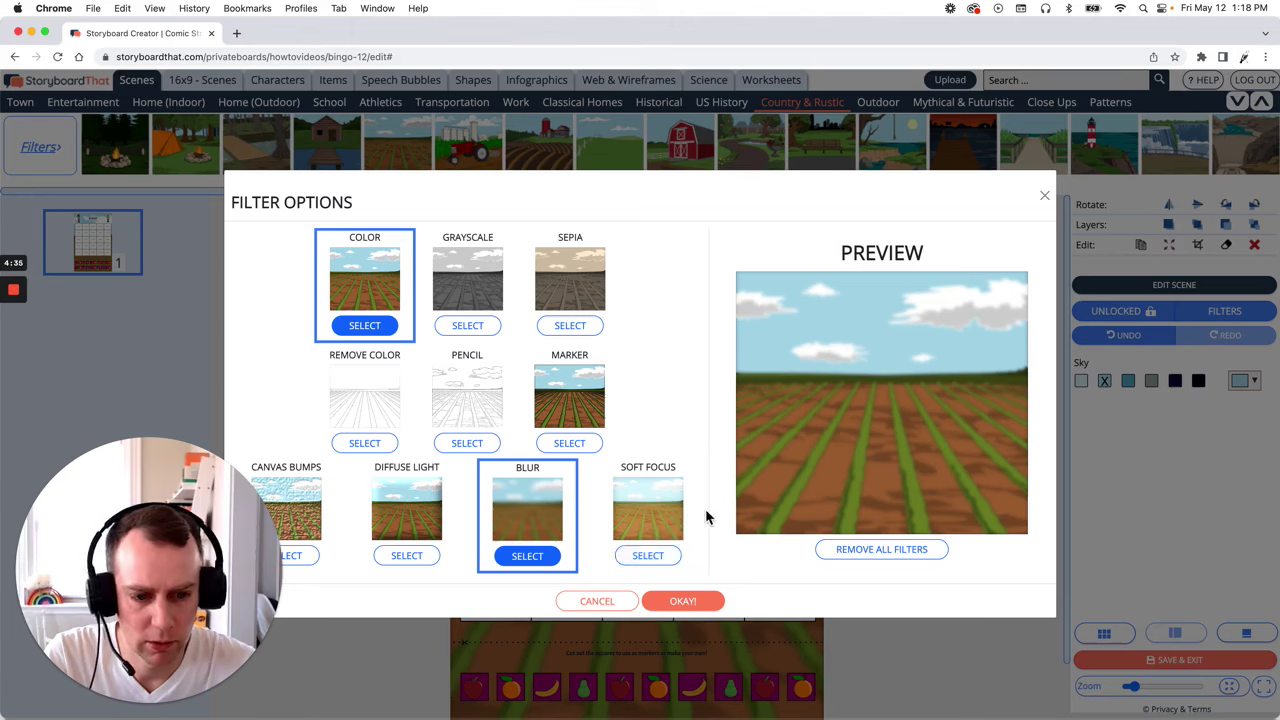
pyautogui.click(690, 603)
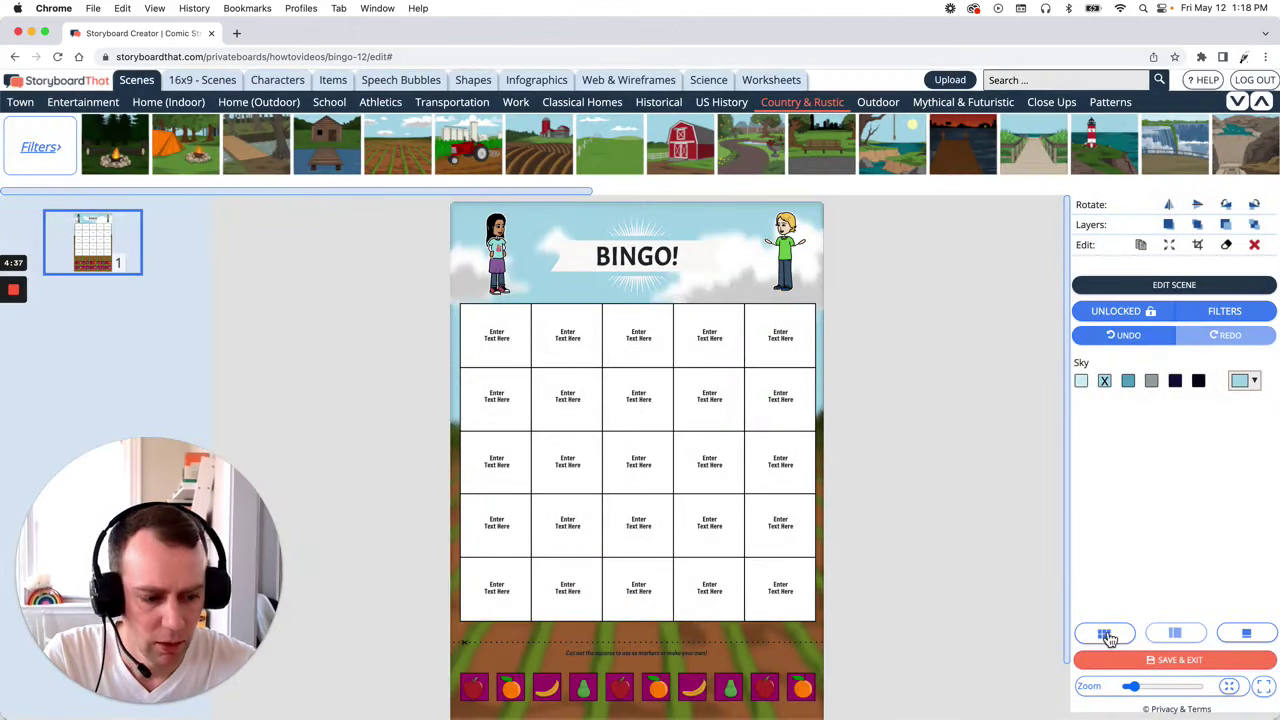
pyautogui.moveTo(1138, 693); pyautogui.dragTo(1134, 689)
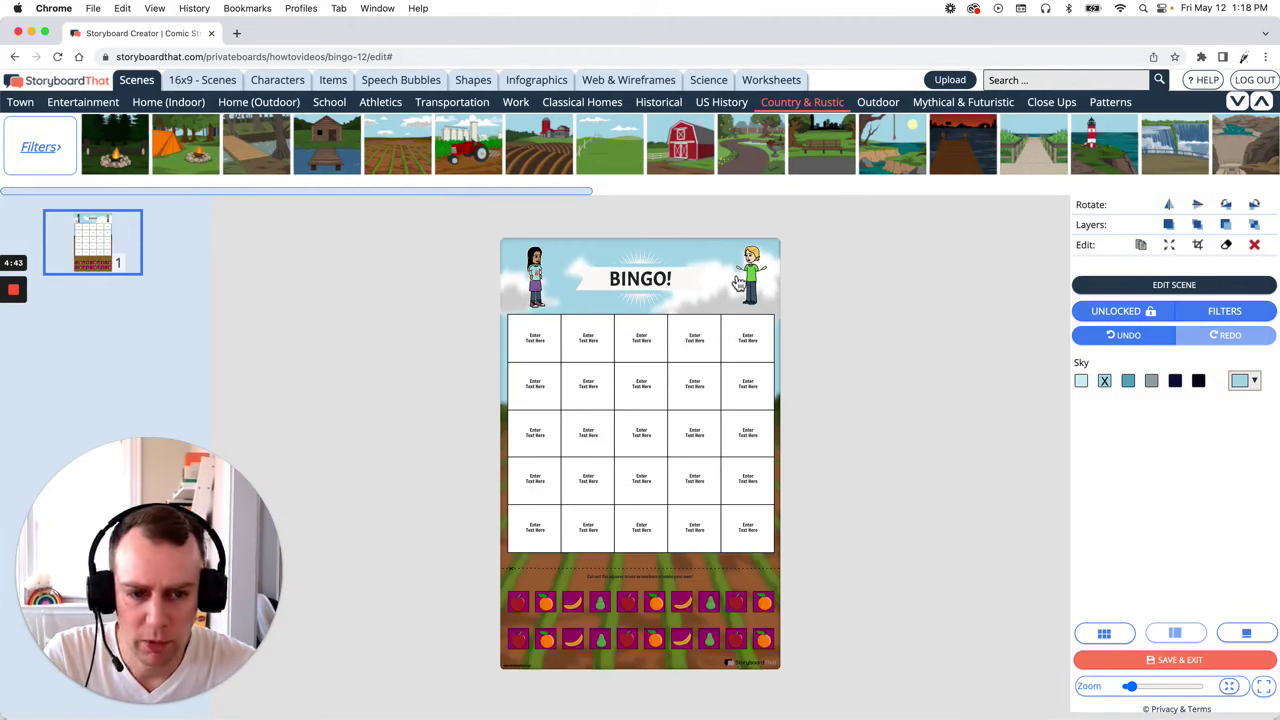
pyautogui.click(754, 282)
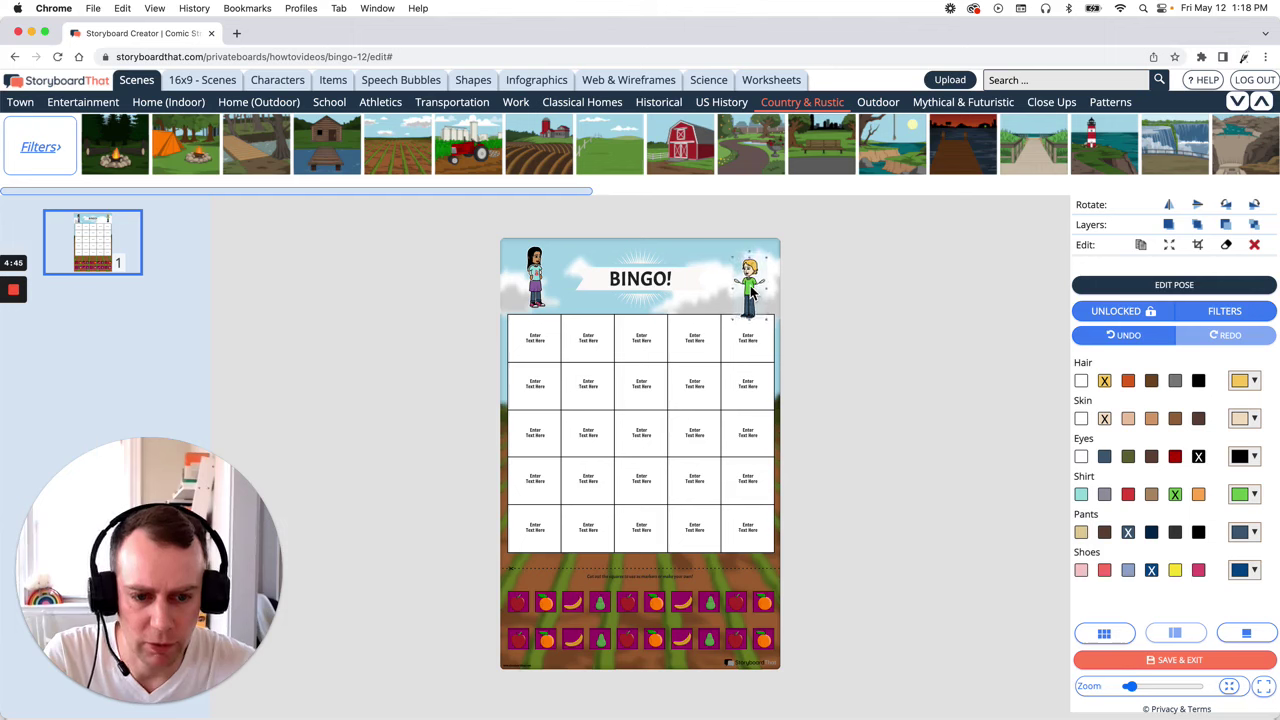
pyautogui.click(538, 280)
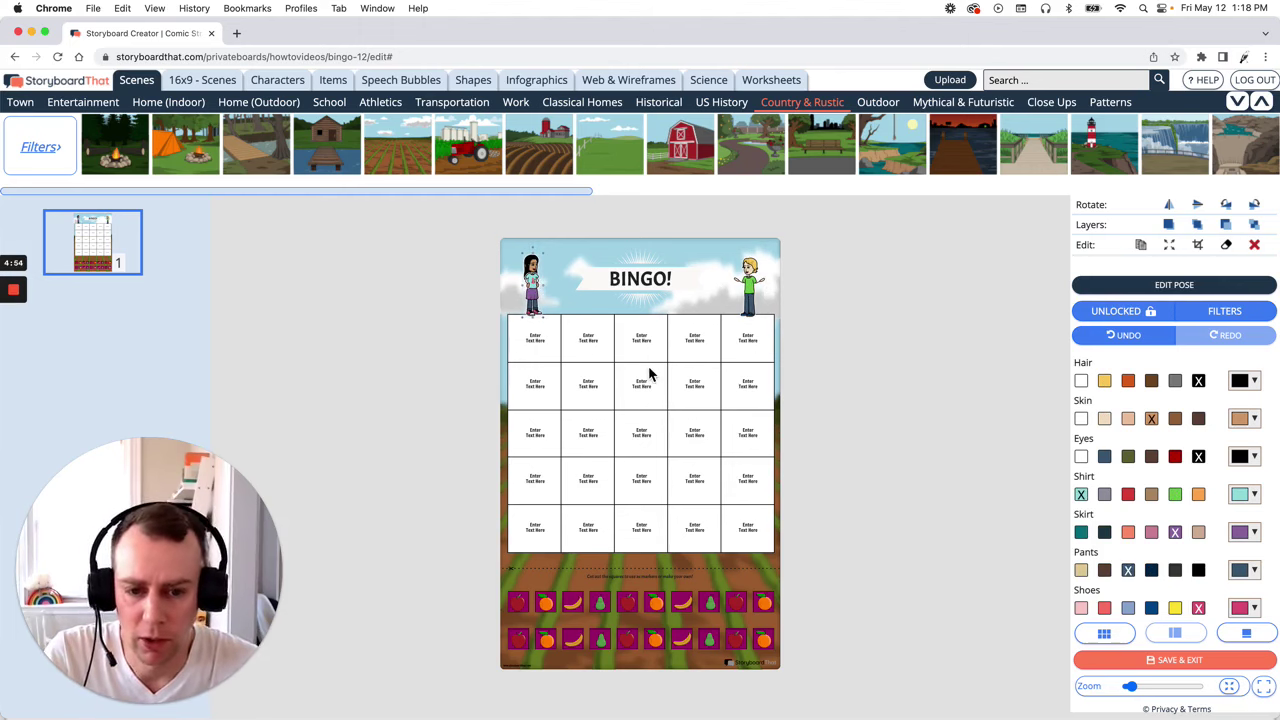
# Widen the centre square's text box and replace its placeholder text with FREE SPACE
pyautogui.click(650, 436)
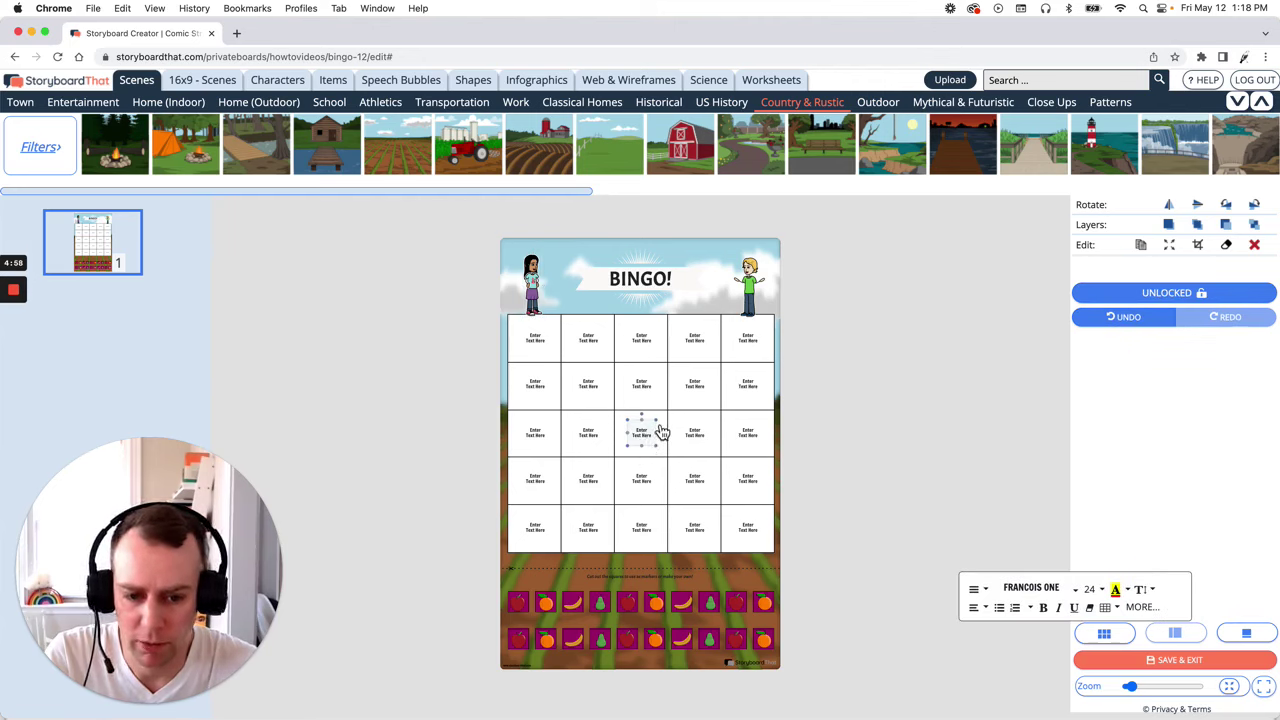
pyautogui.moveTo(665, 420)
pyautogui.mouseDown()
pyautogui.moveTo(674, 410)
pyautogui.moveTo(668, 420)
pyautogui.mouseUp()
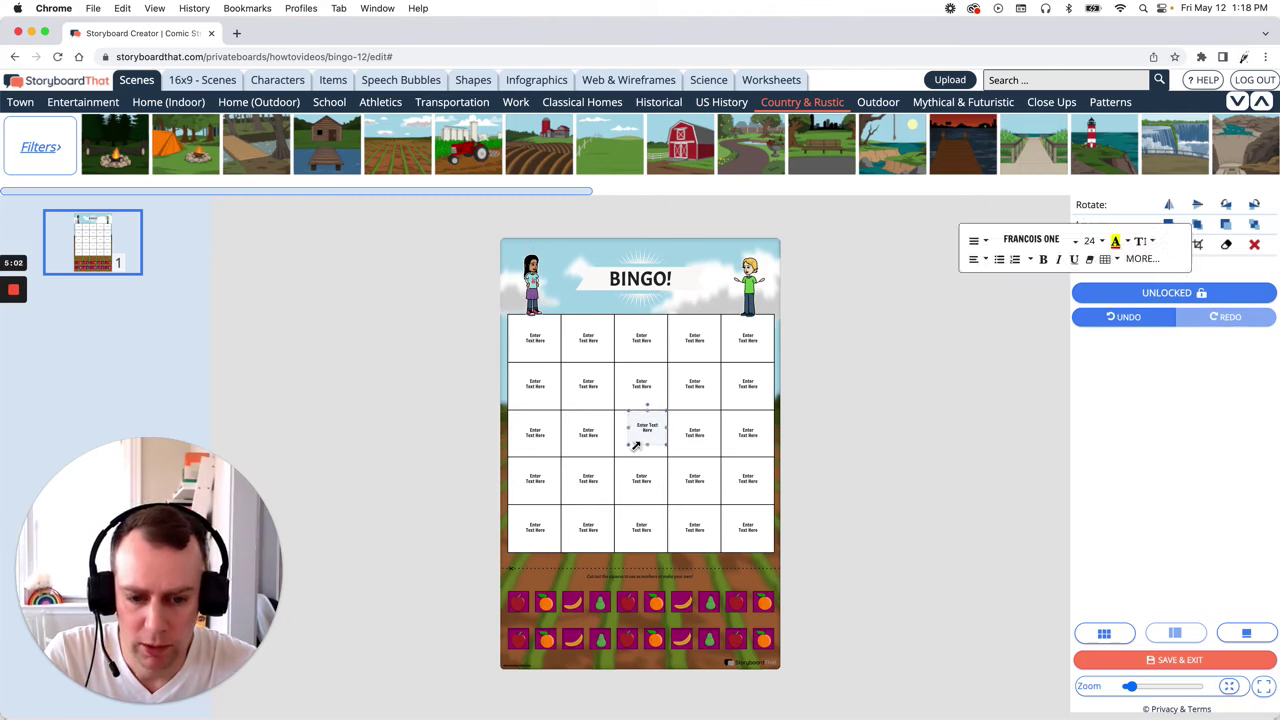
pyautogui.click(638, 445)
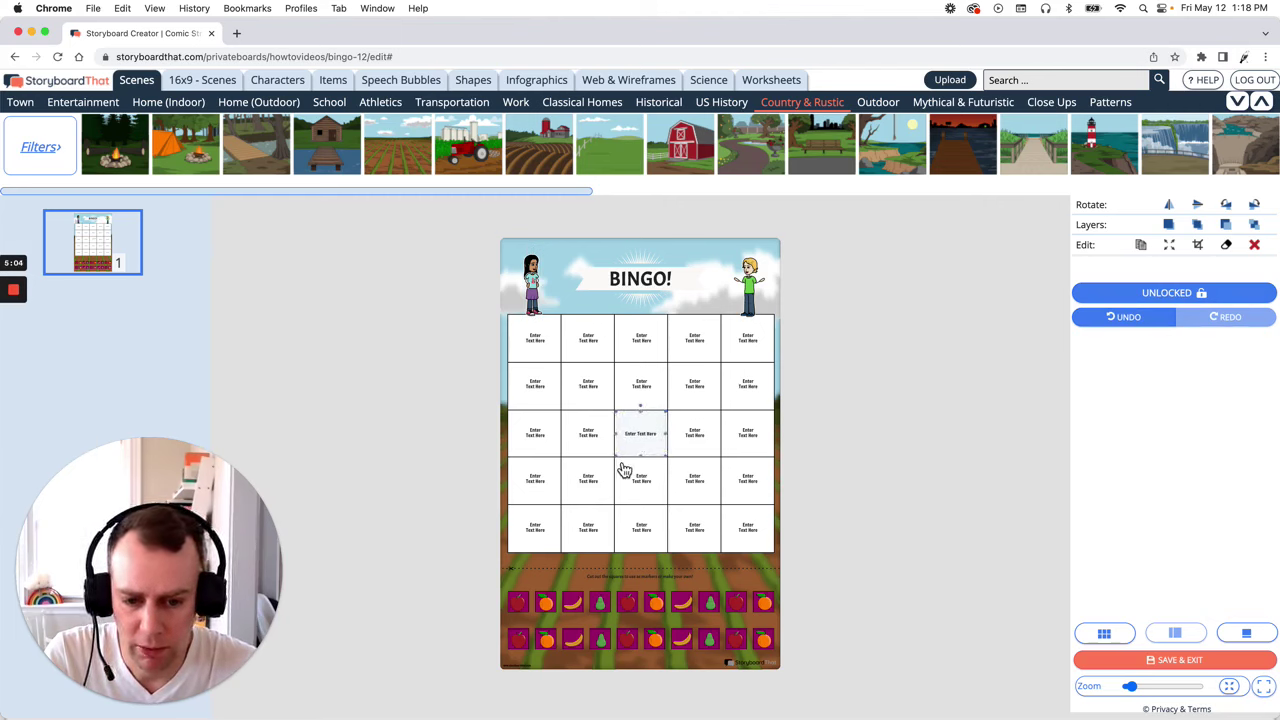
pyautogui.click(639, 442)
pyautogui.tripleClick(641, 445)
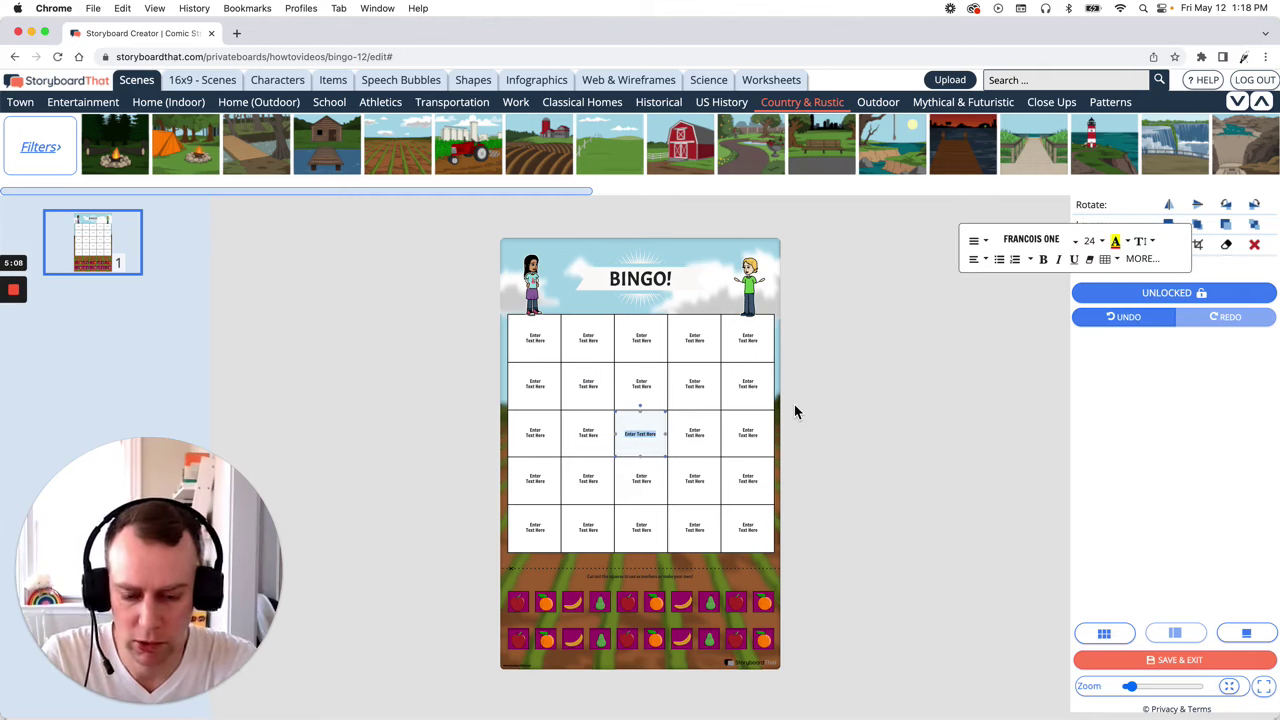
pyautogui.press('BackSpace')
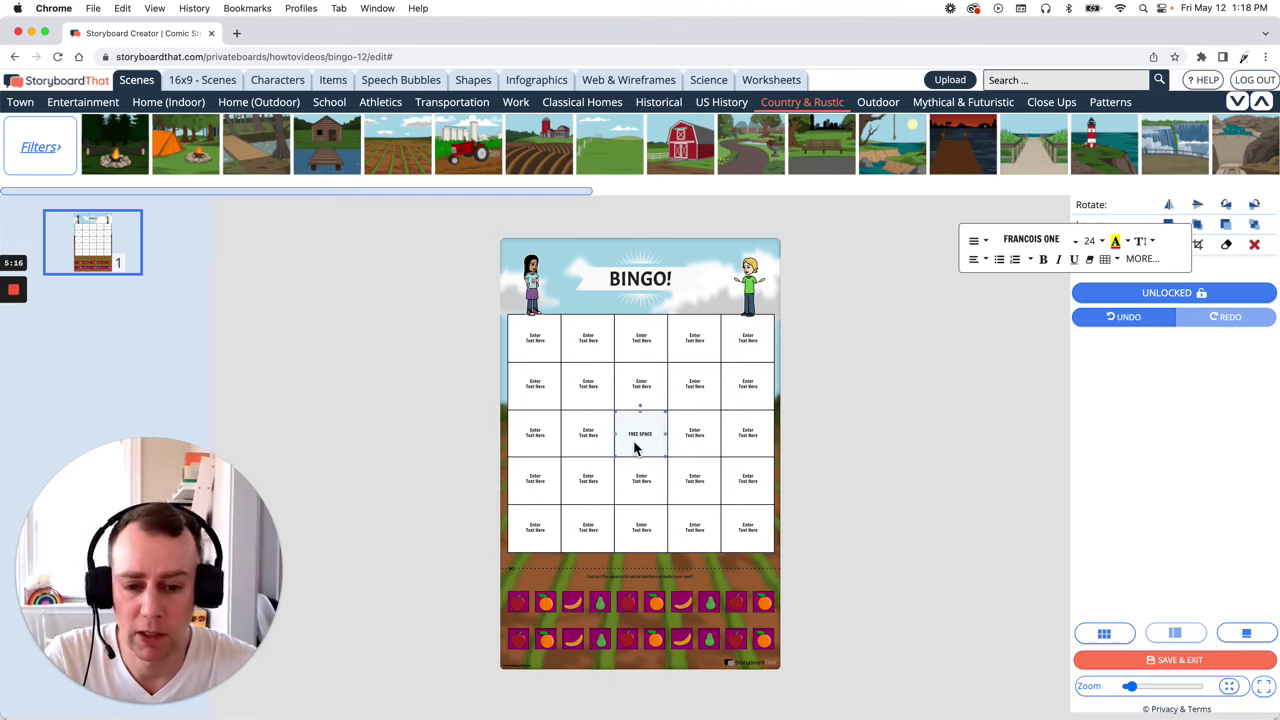
pyautogui.moveTo(630, 443); pyautogui.dragTo(652, 443)
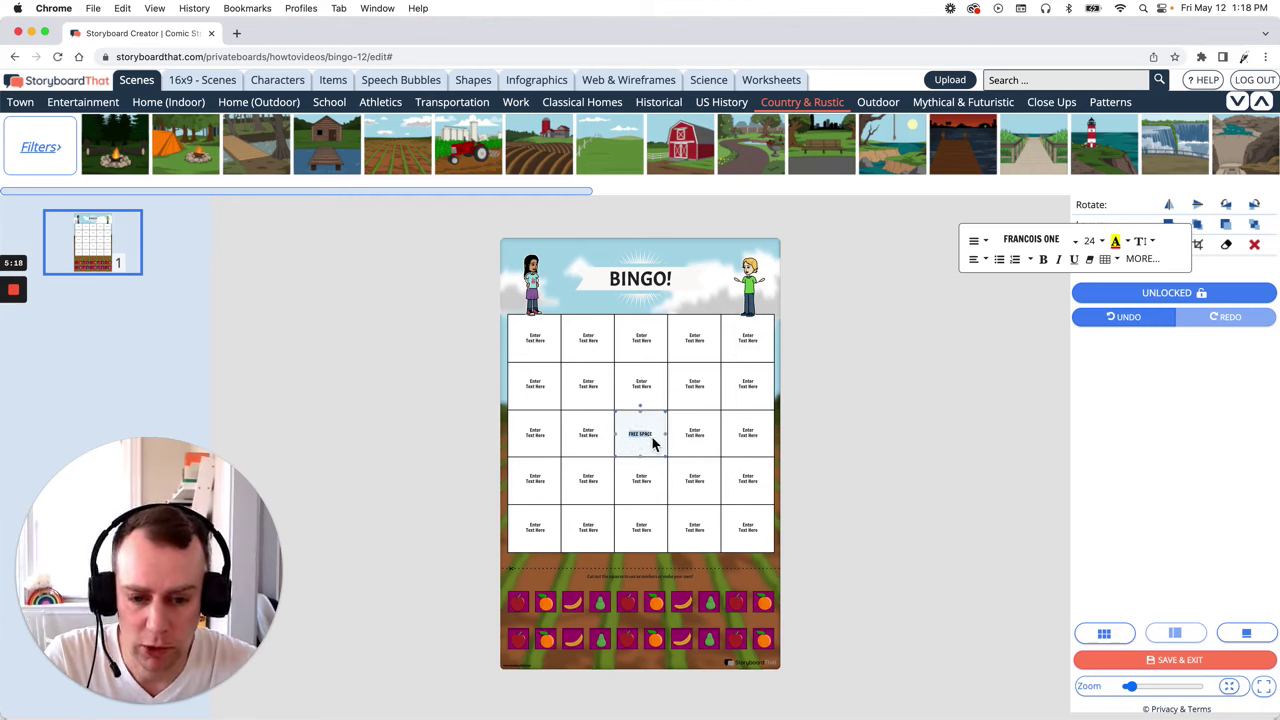
# Set the FREE SPACE text to the Coustard font at size 42
pyautogui.click(1065, 250)
pyautogui.scroll(-3, 1058, 290)
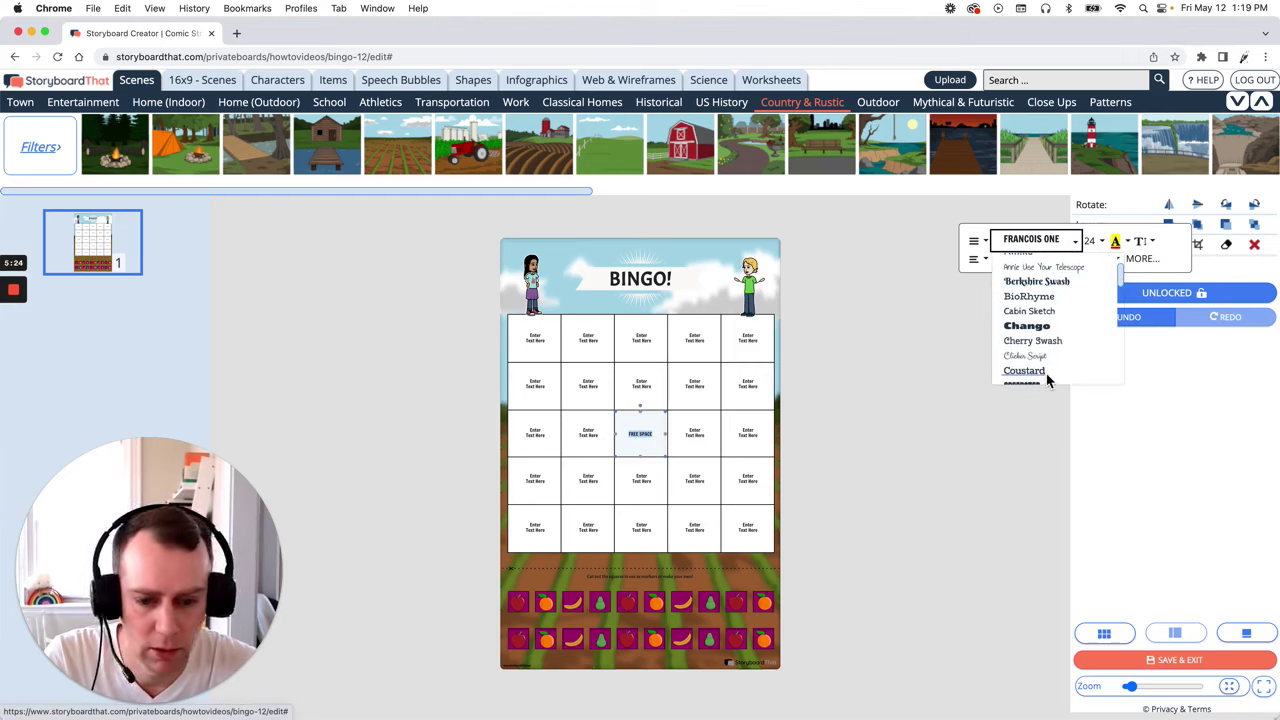
pyautogui.click(1030, 370)
pyautogui.click(1101, 241)
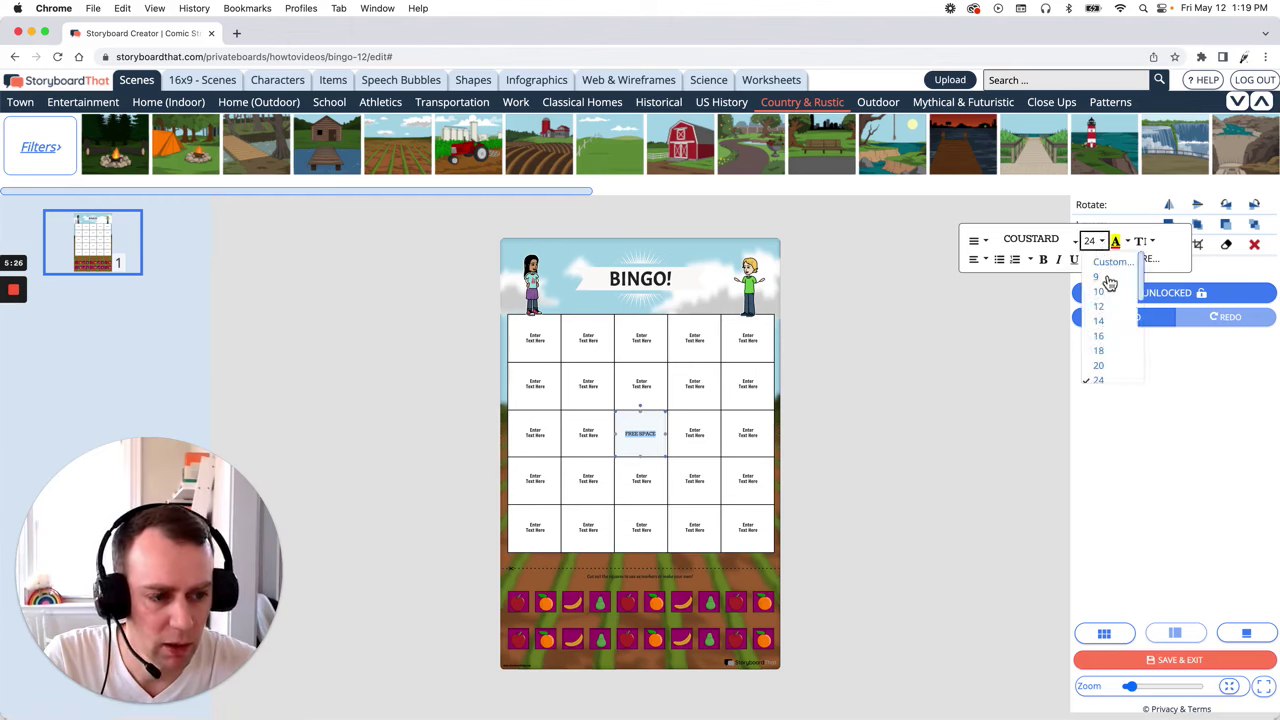
pyautogui.scroll(-3, 1108, 285)
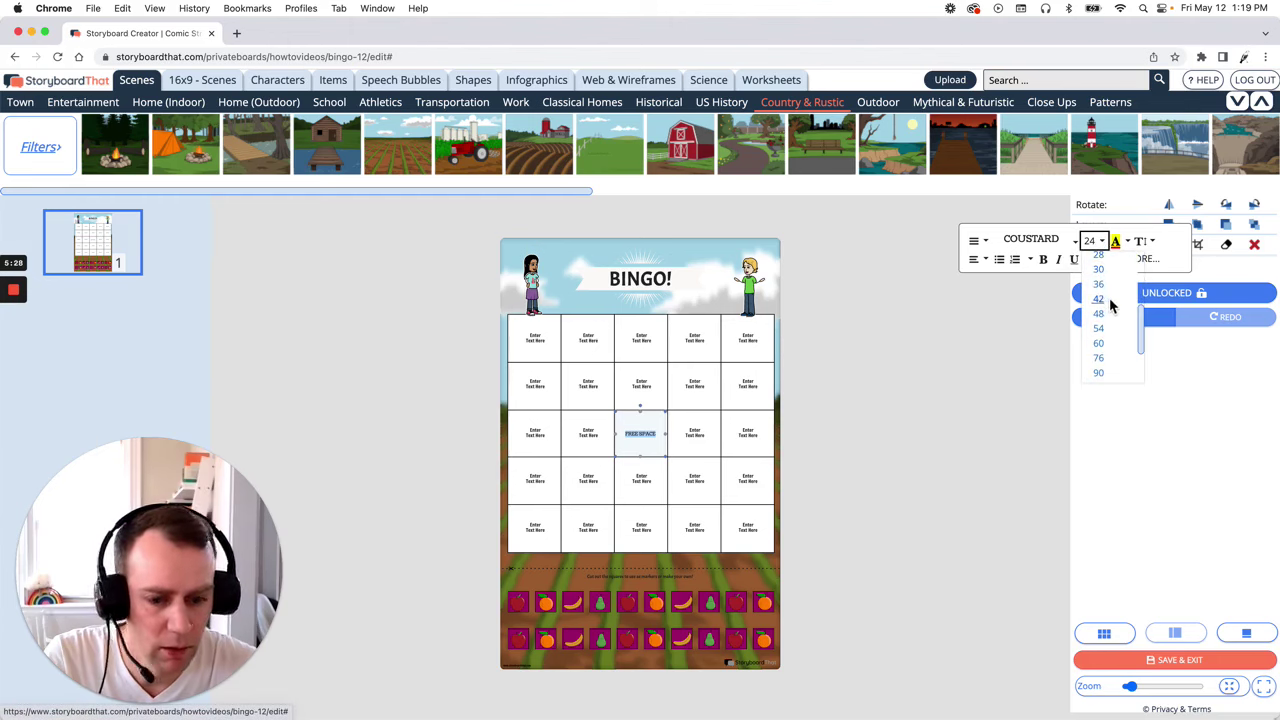
pyautogui.click(1108, 300)
pyautogui.click(817, 453)
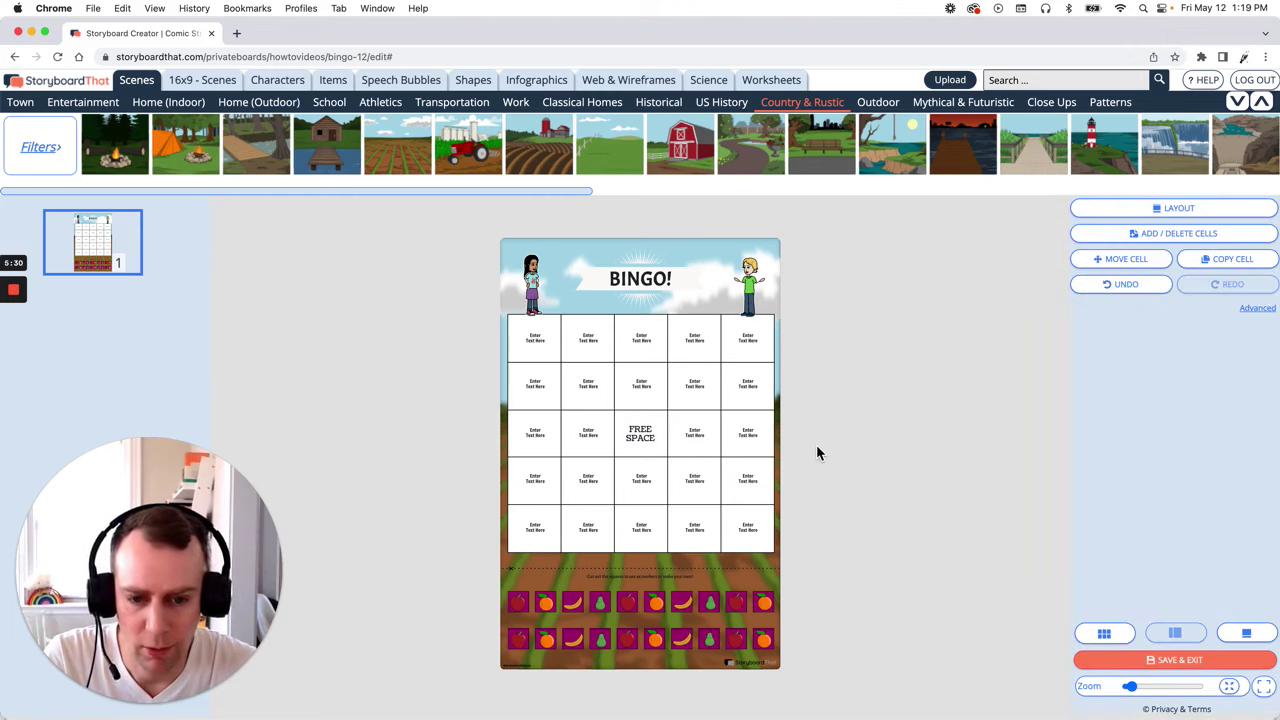
# Colour the BINGO! banner with the green Color 1 swatch and retitle it CLASS1A BINGO
pyautogui.click(638, 279)
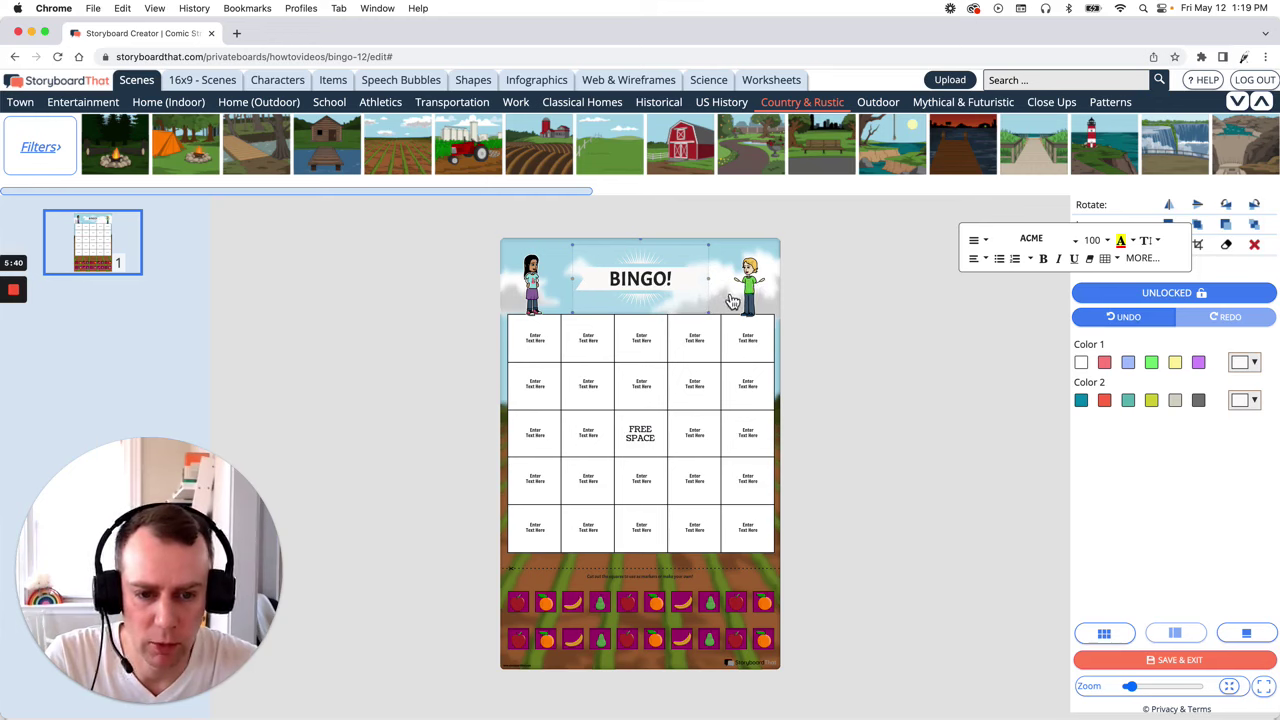
pyautogui.click(1152, 363)
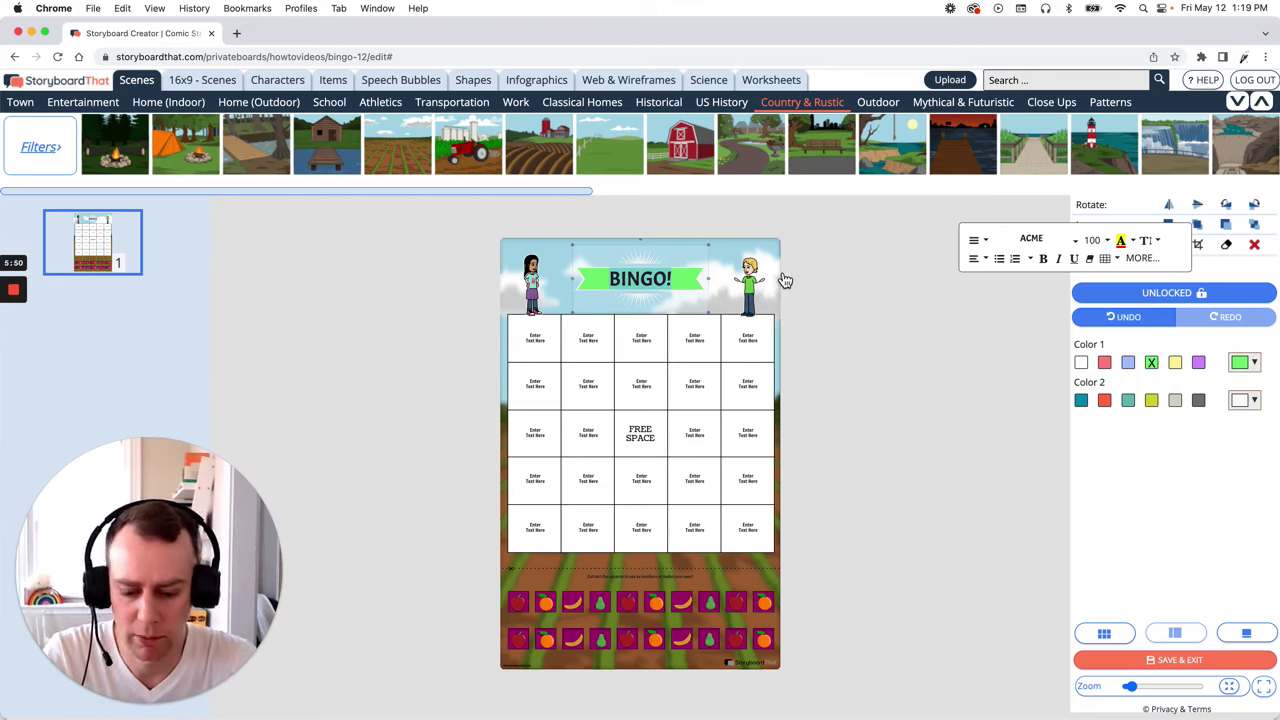
pyautogui.write('CLASS1')
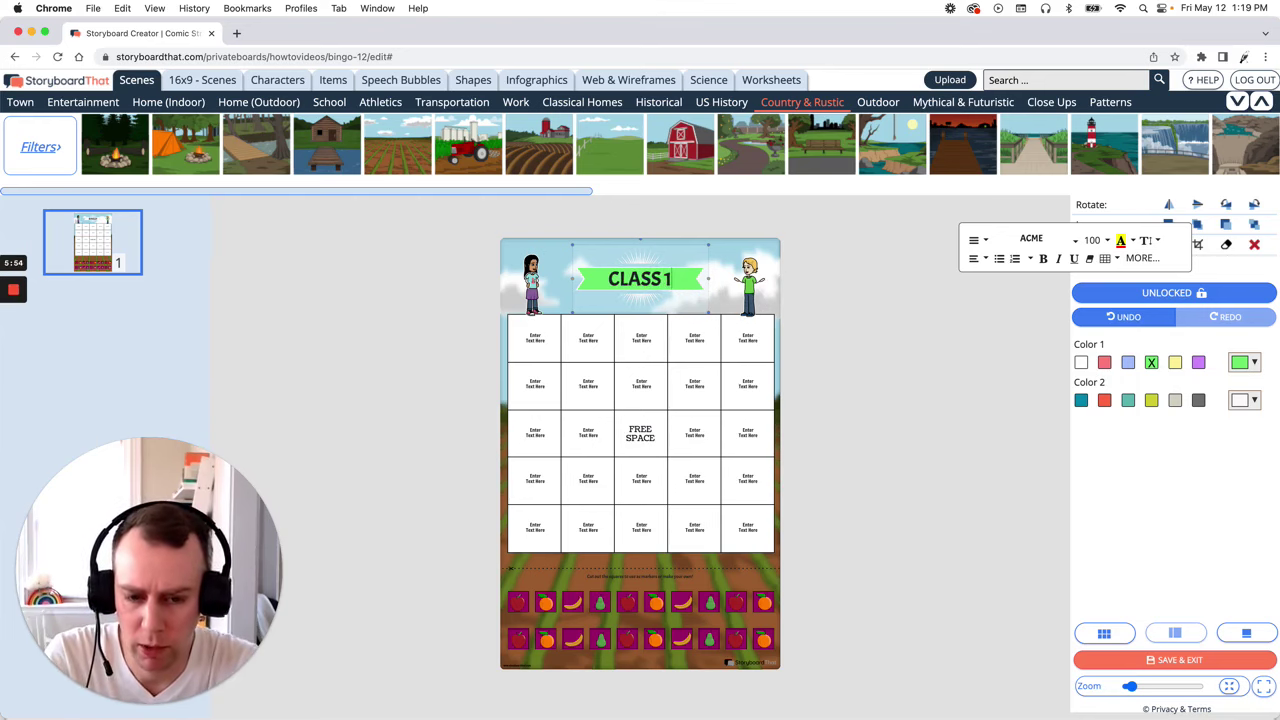
pyautogui.write('A BING')
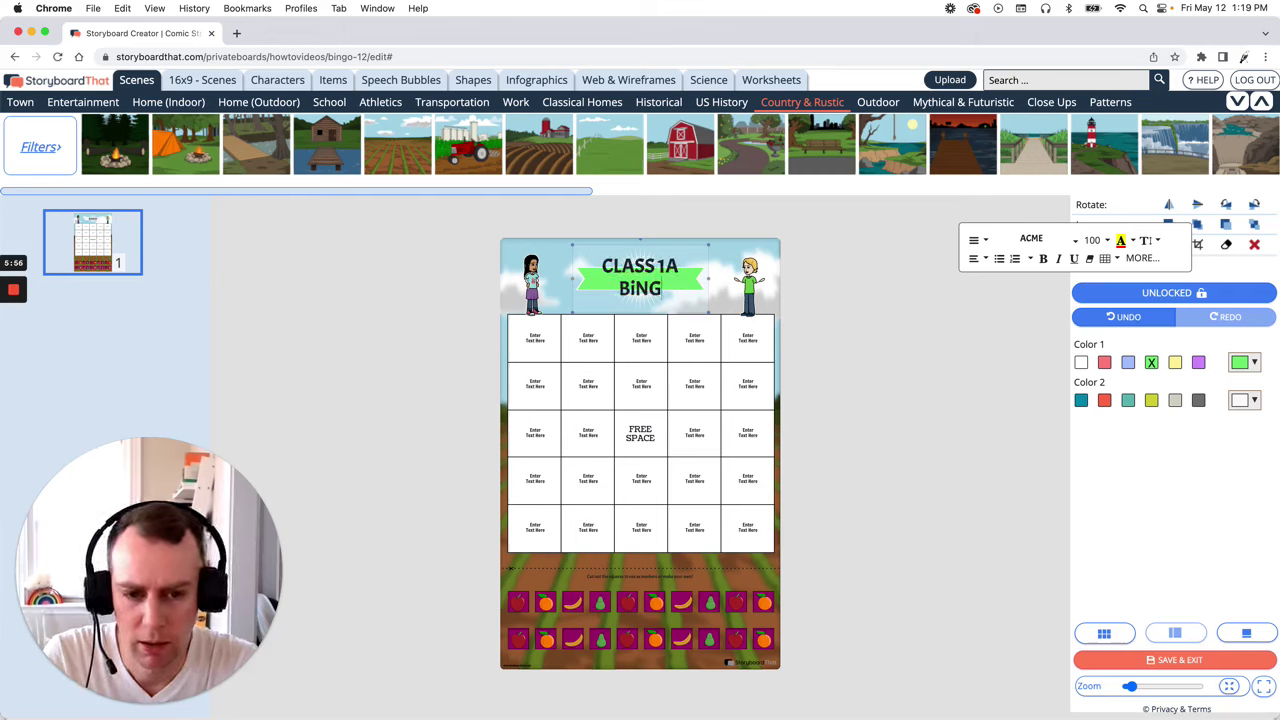
pyautogui.write('O')
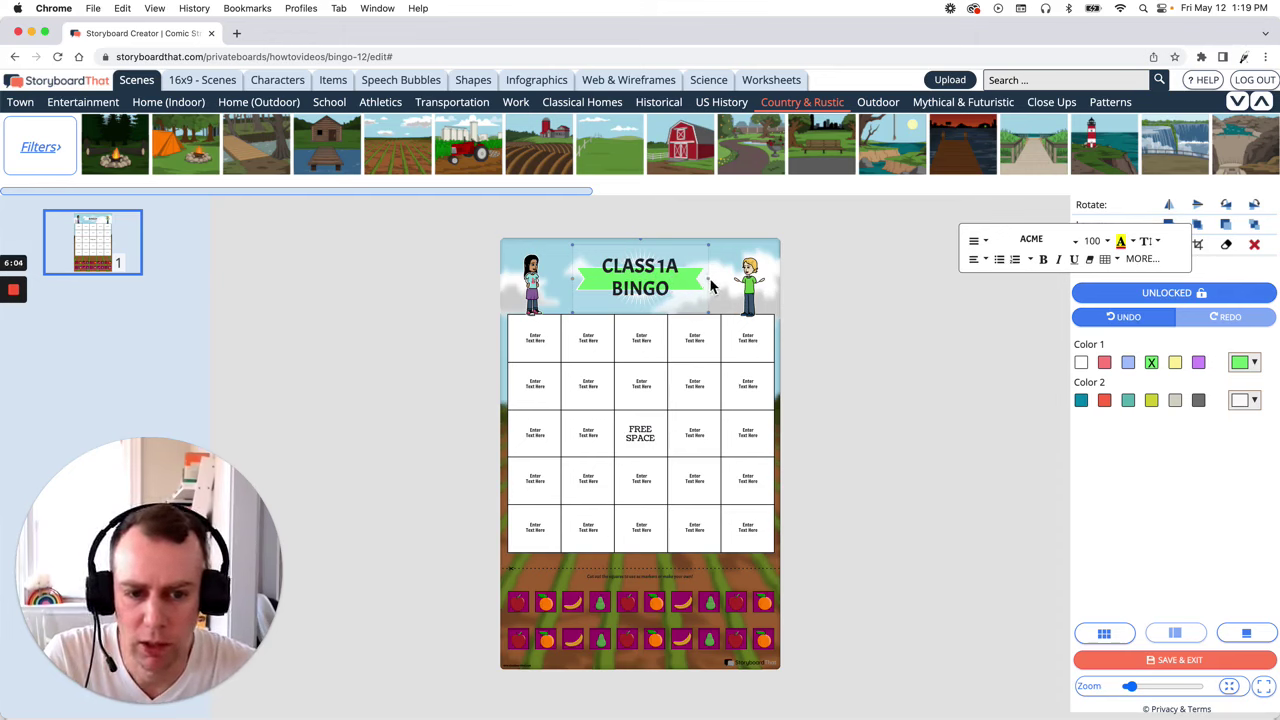
# Stretch the green title banner wider on both the right and left sides
pyautogui.moveTo(712, 287); pyautogui.dragTo(740, 287)
pyautogui.click(640, 288)
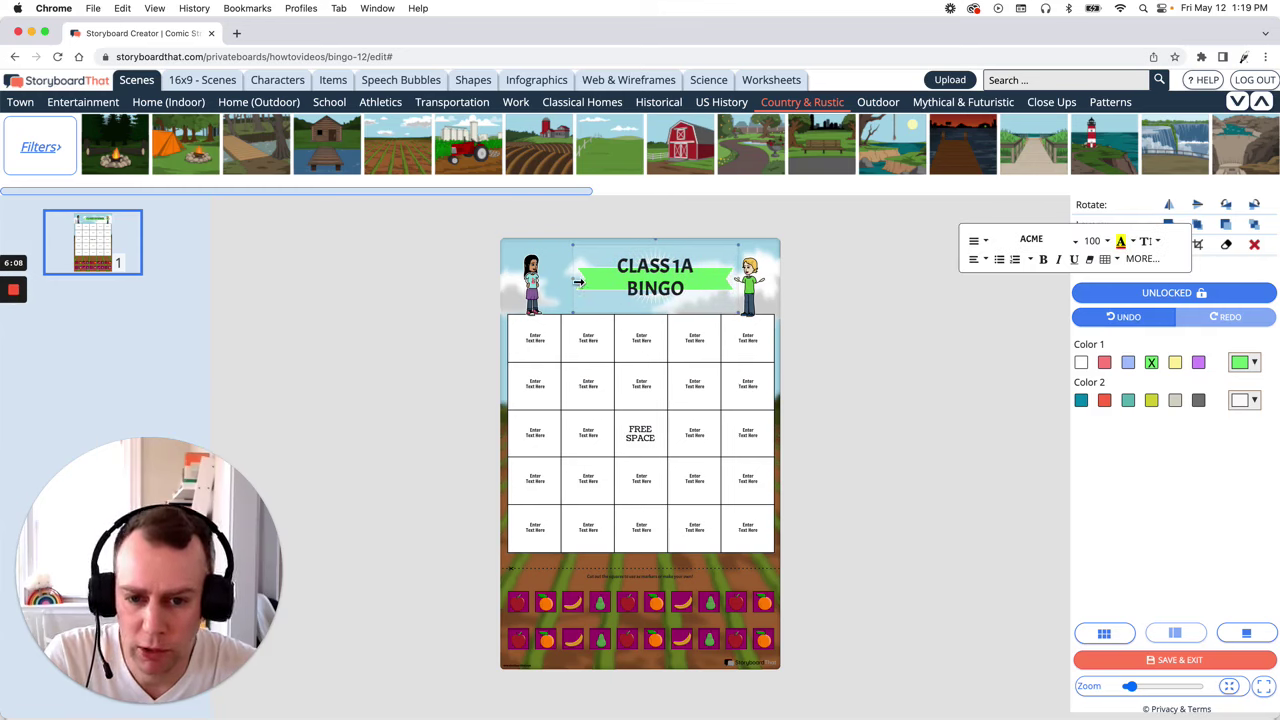
pyautogui.moveTo(574, 282); pyautogui.dragTo(548, 282)
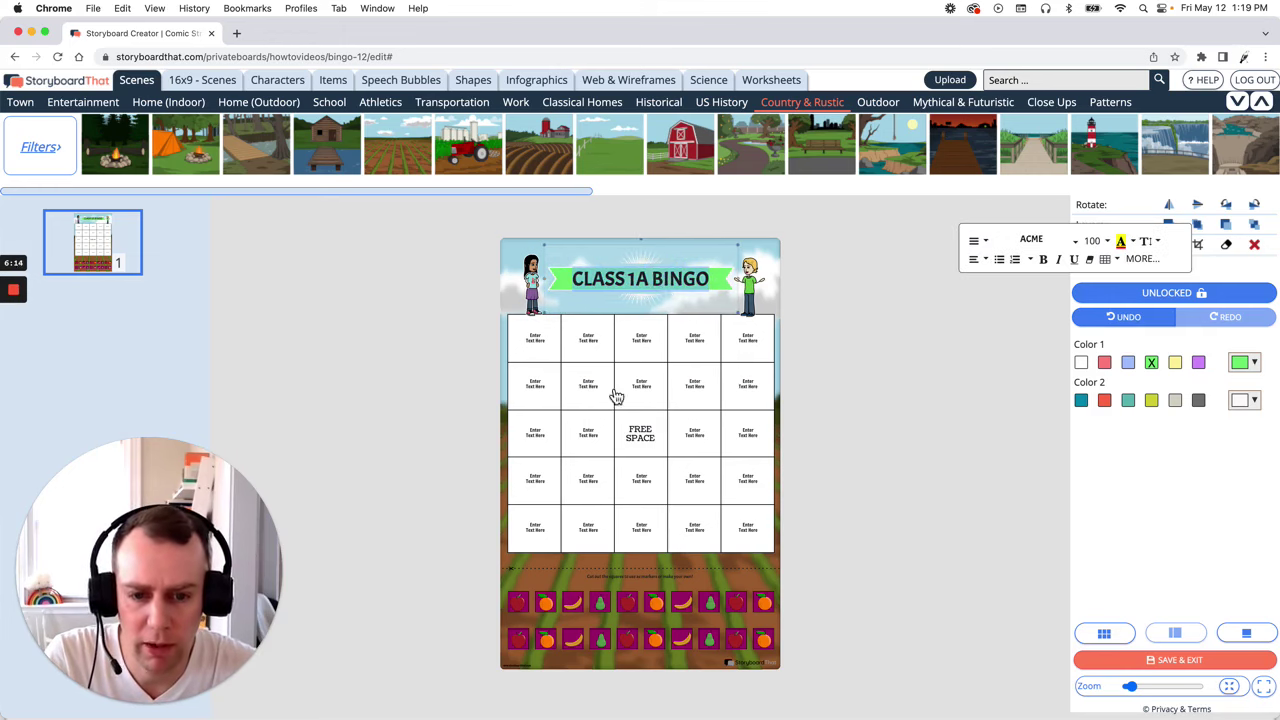
# Set the banner title to the Coustard font at size 72
pyautogui.click(1035, 246)
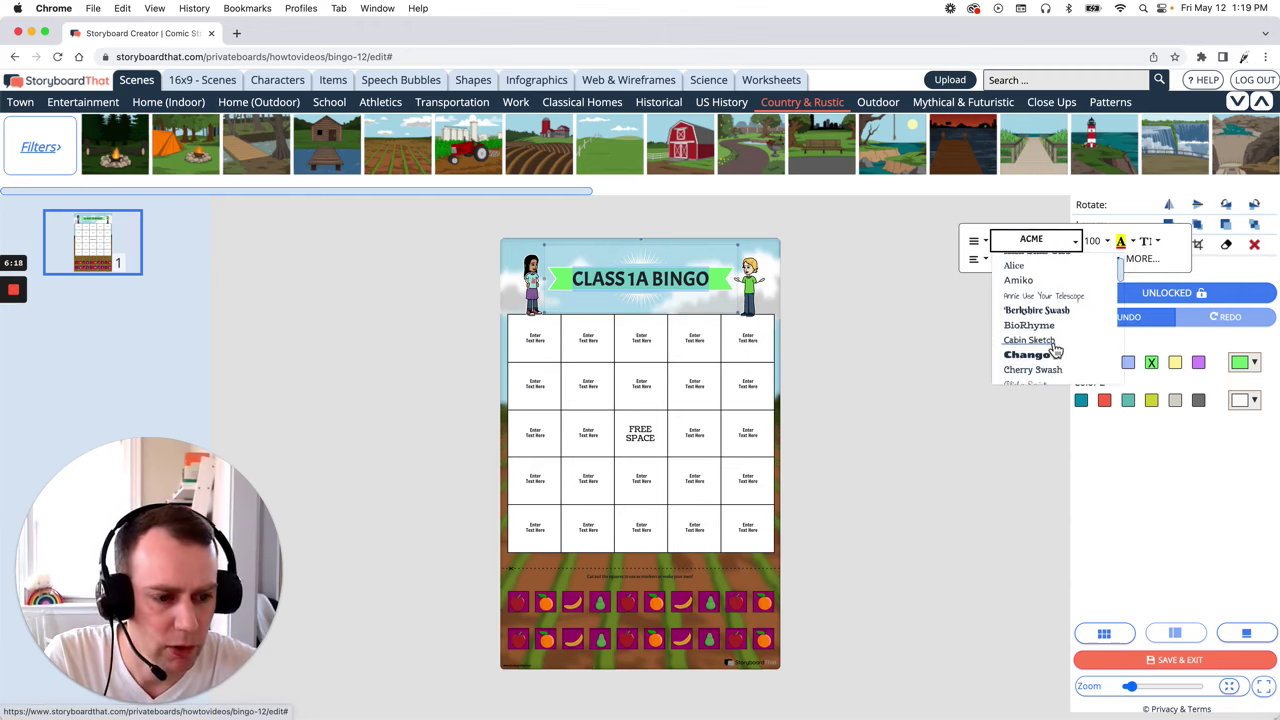
pyautogui.scroll(-3, 1050, 352)
pyautogui.click(1040, 358)
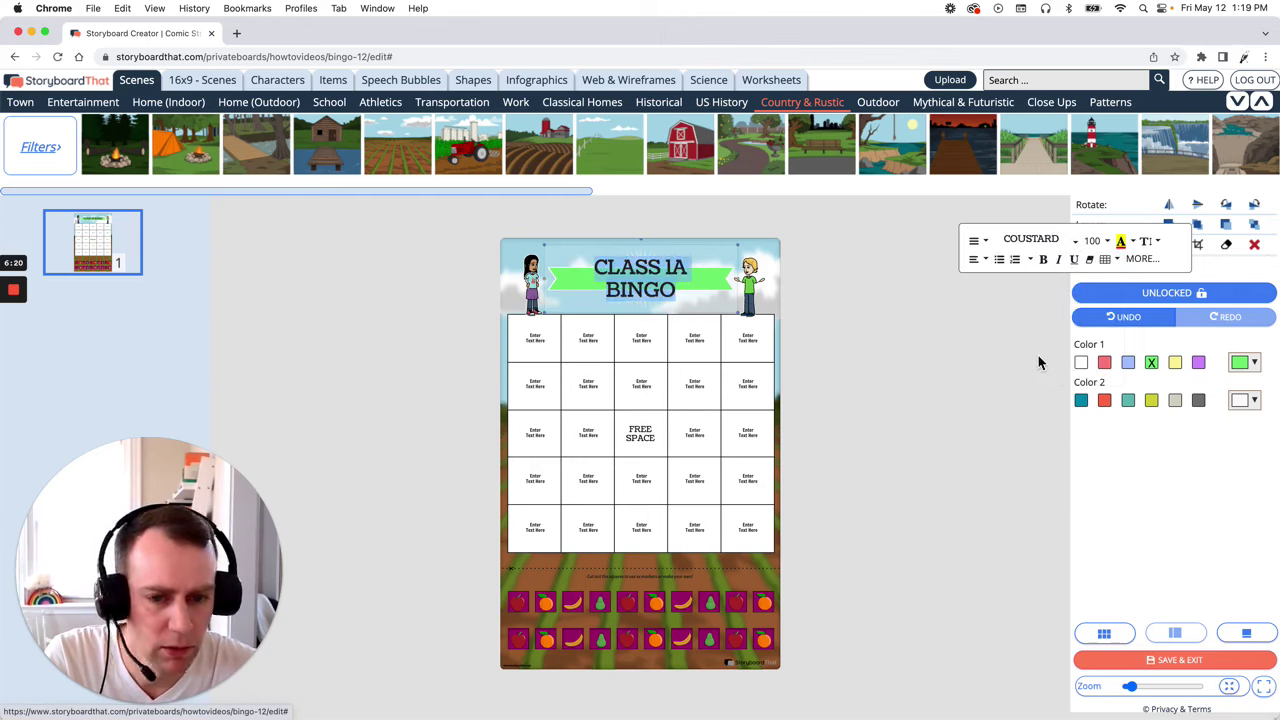
pyautogui.click(1106, 244)
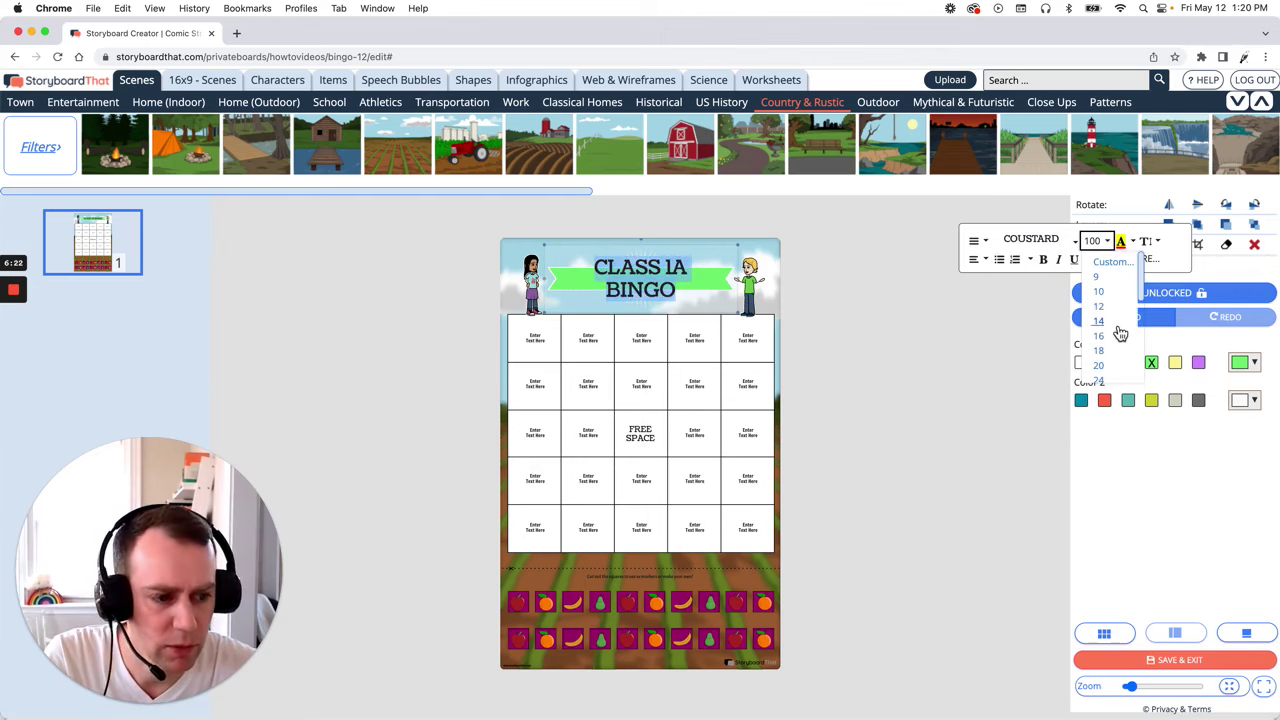
pyautogui.scroll(-5, 1115, 340)
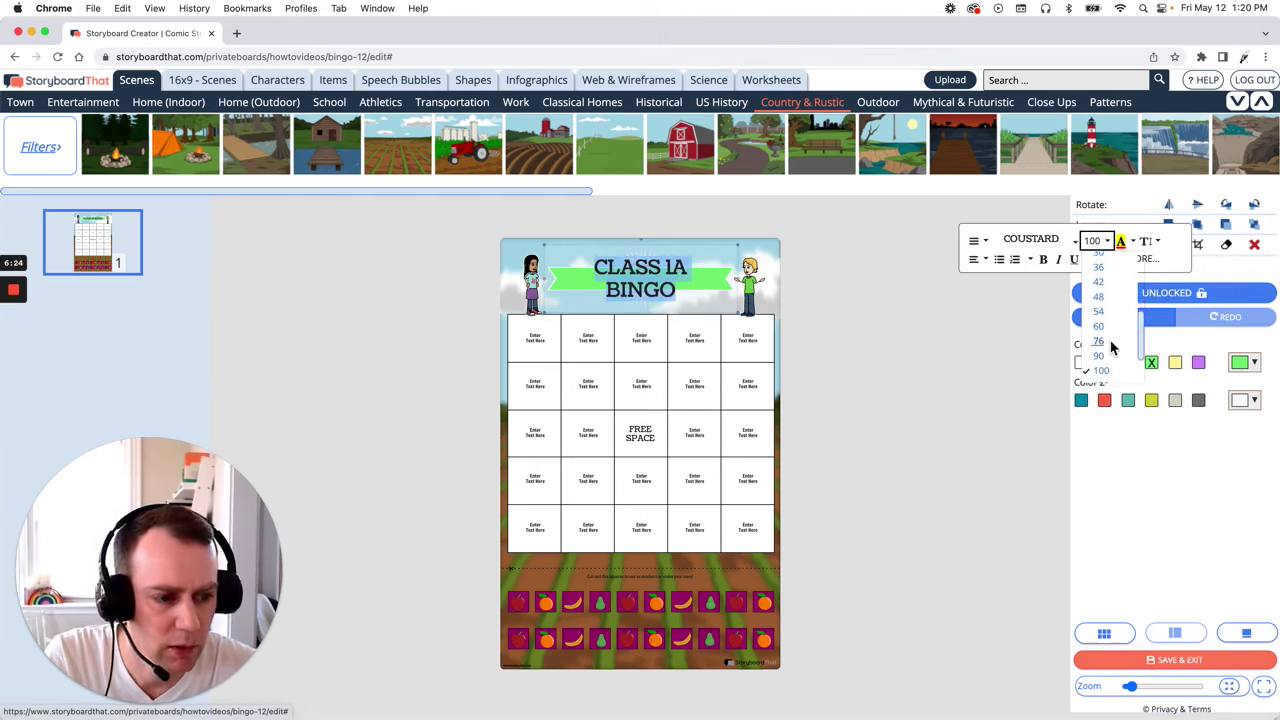
pyautogui.click(1099, 341)
pyautogui.click(895, 328)
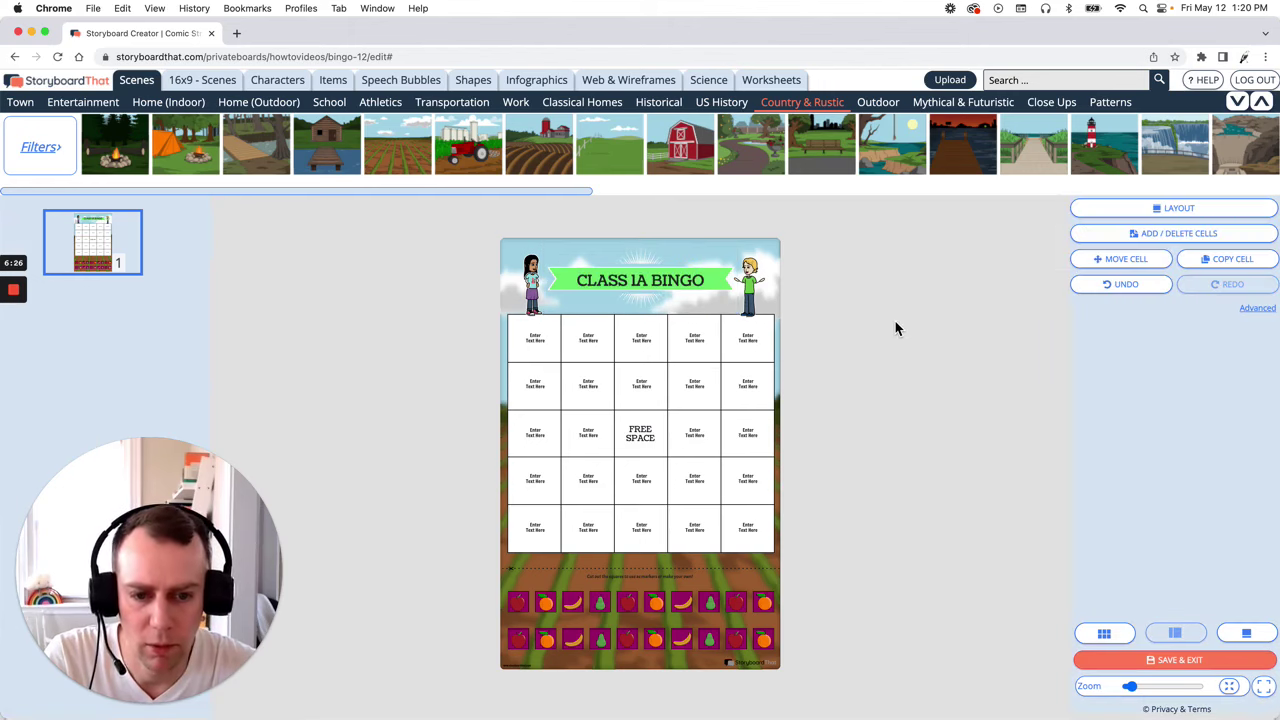